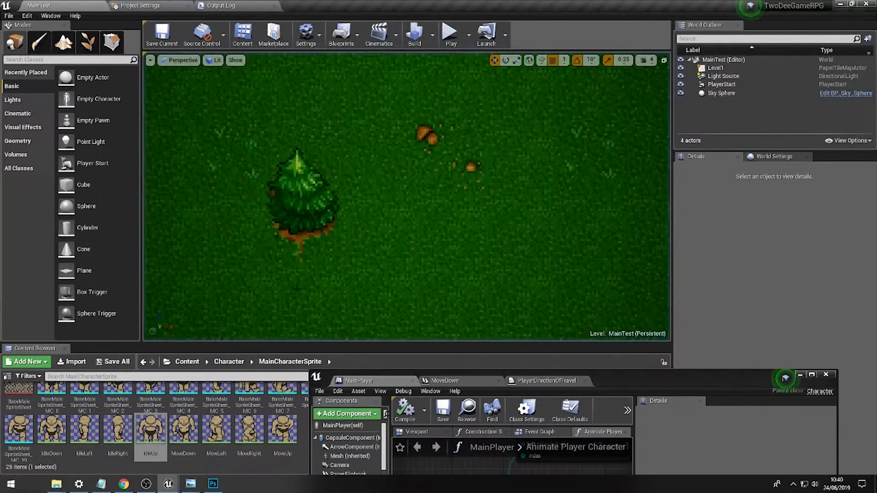
Return to the root Content folder and create a new folder named Outfits
click(228, 362)
click(187, 361)
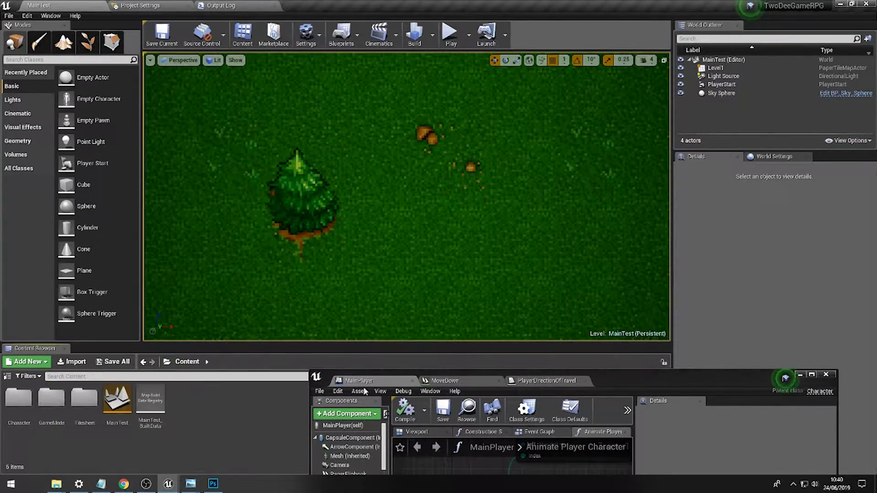
drag(619, 387, 729, 437)
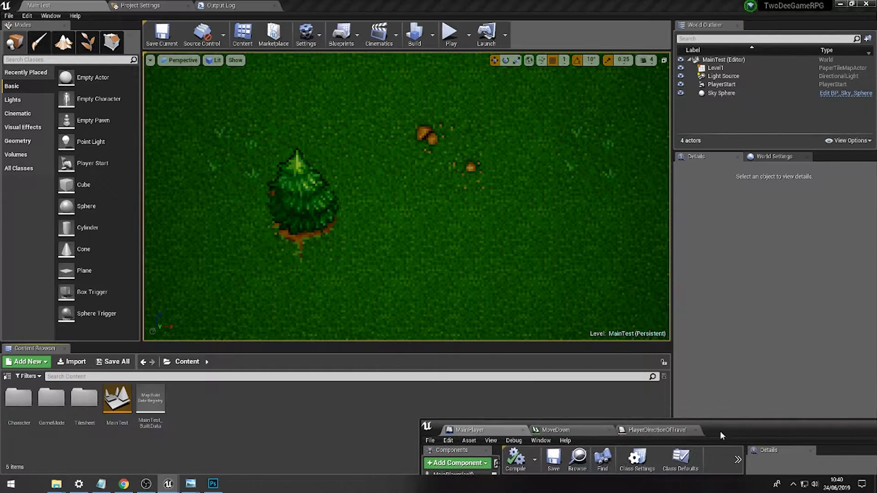
right_click(233, 396)
click(264, 140)
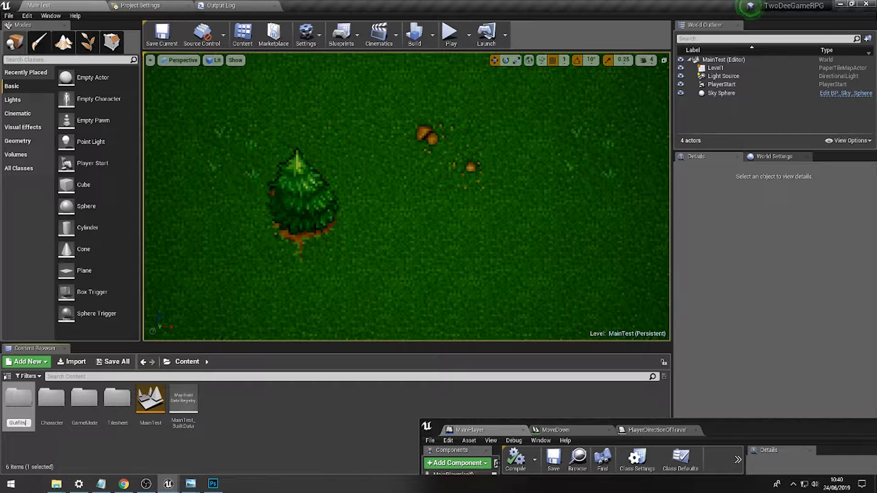
key(Return)
key(Return)
Inside Outfits, create a subfolder named Tunic
right_click(51, 412)
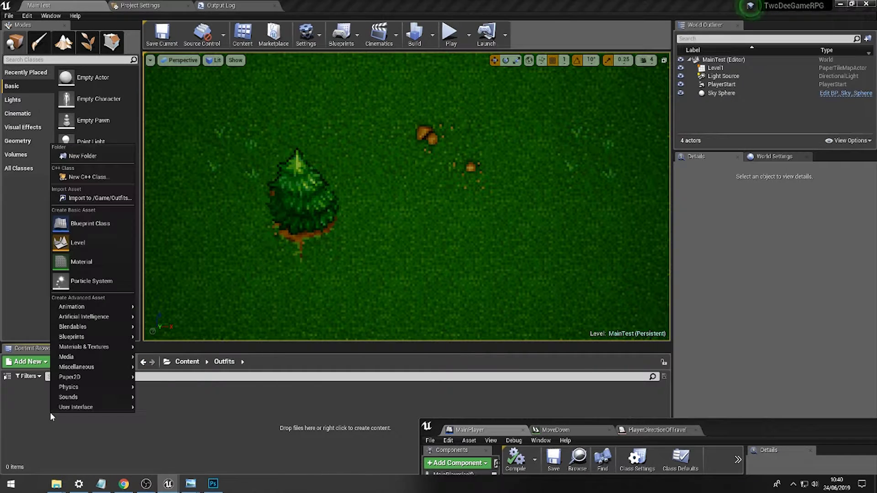
click(79, 156)
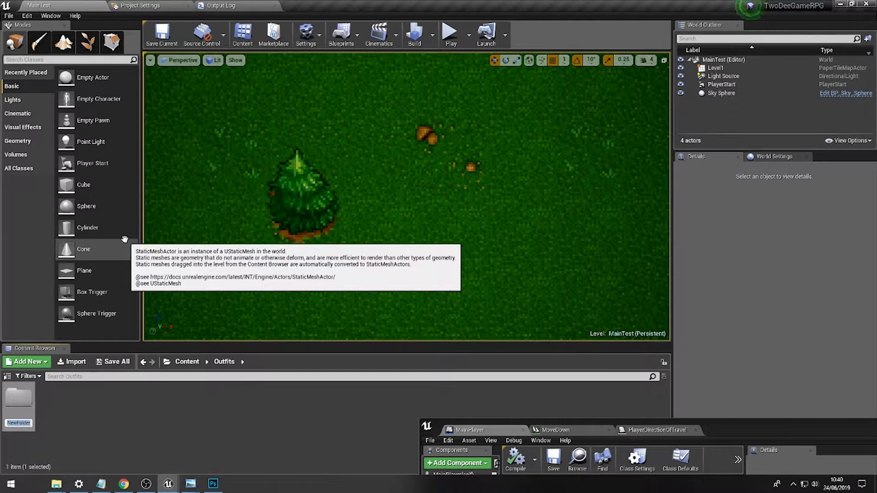
text(Tunic)
key(Return)
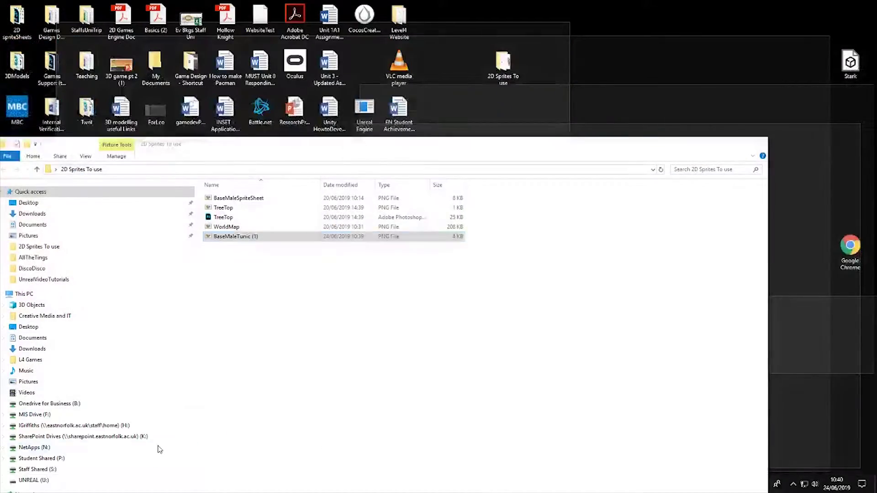
Preview the BaseMaleTunic (1) sprite strip in Photo Viewer, zooming in, then close it
click(160, 450)
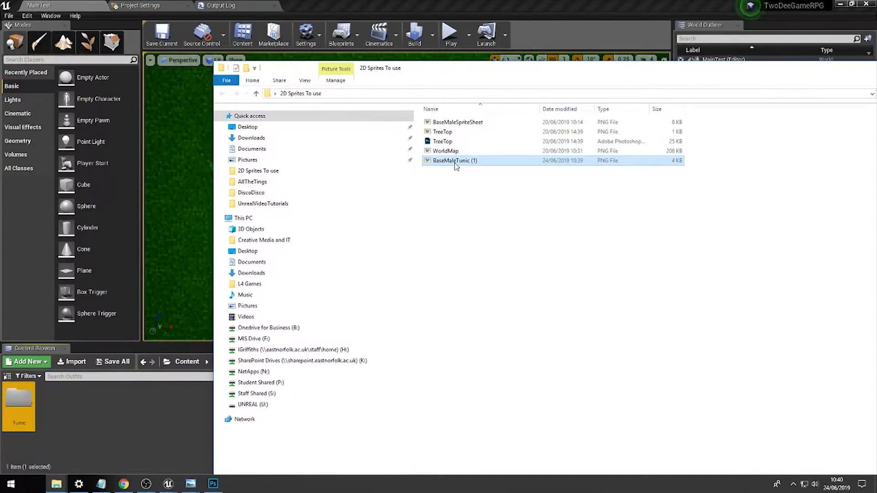
double_click(456, 161)
scroll(297, 261, up, 2)
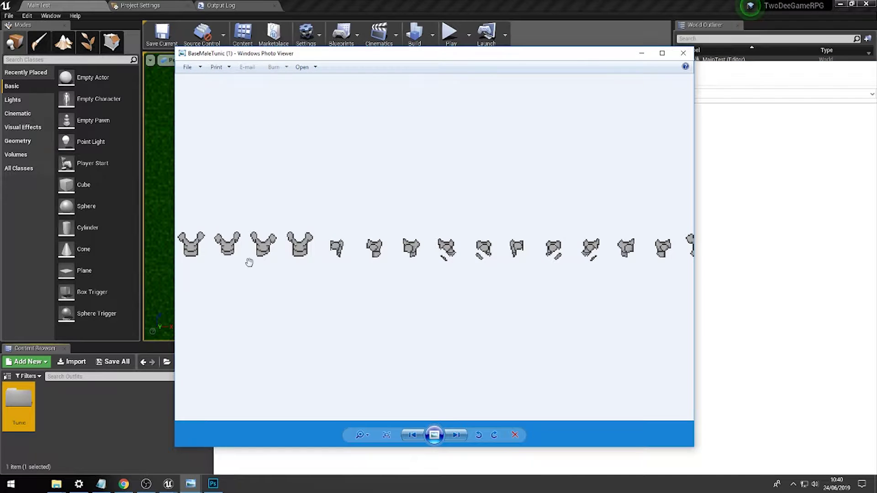
scroll(217, 249, up, 2)
drag(218, 248, 239, 254)
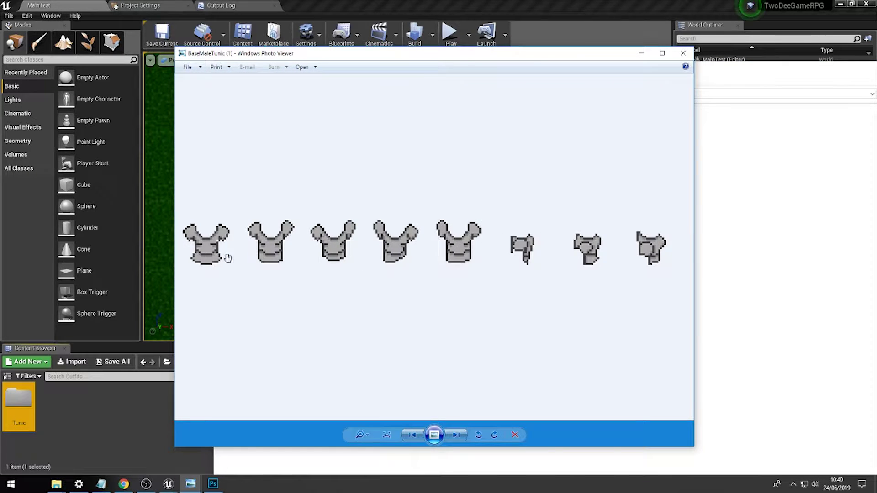
scroll(235, 258, down, 3)
scroll(596, 251, up, 1)
scroll(594, 252, up, 2)
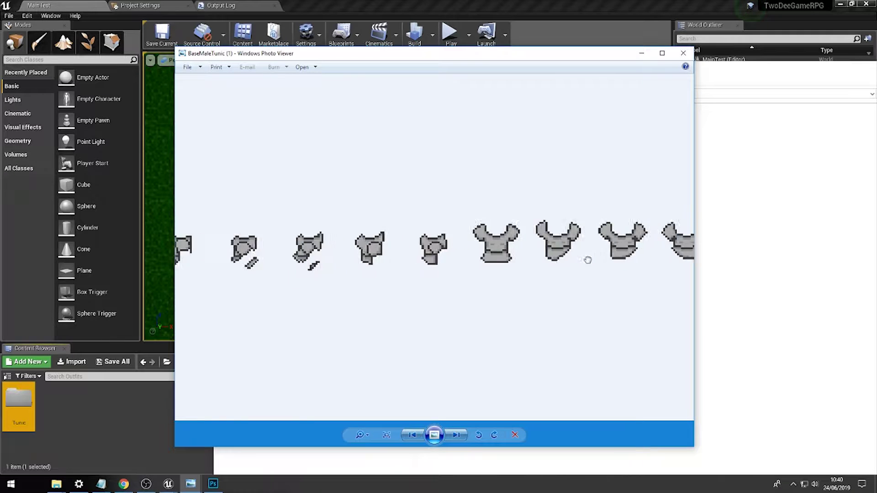
click(683, 53)
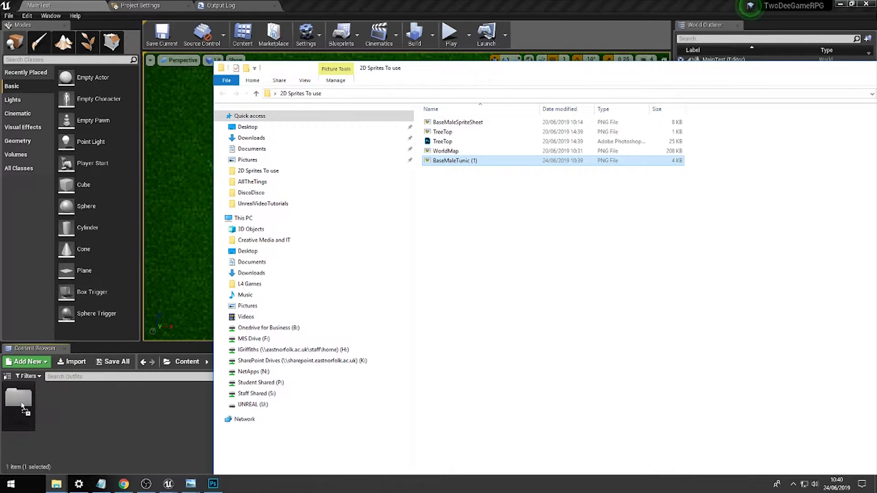
Apply Paper2D texture settings to the tunic texture in the Tunic folder
double_click(18, 402)
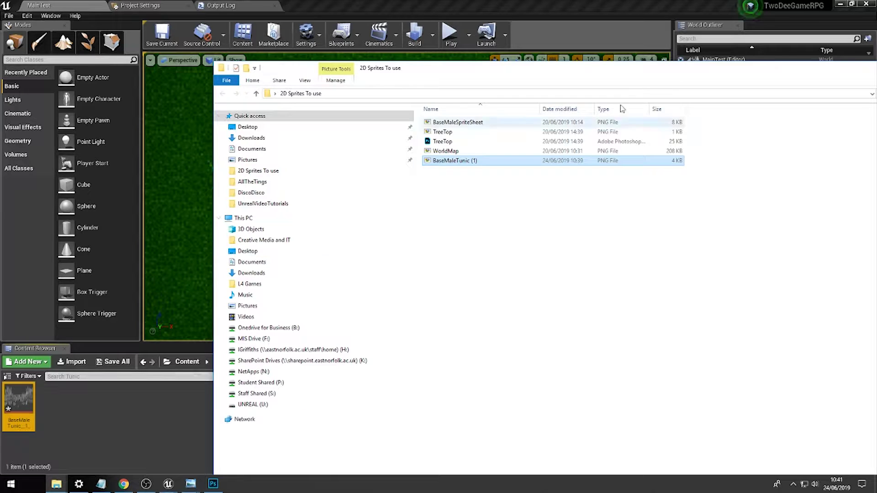
double_click(845, 67)
click(823, 5)
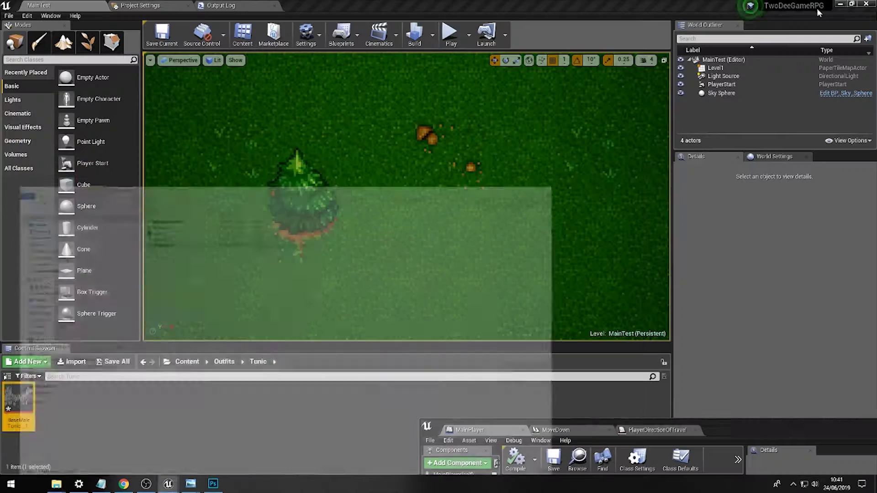
mouse_move(25, 394)
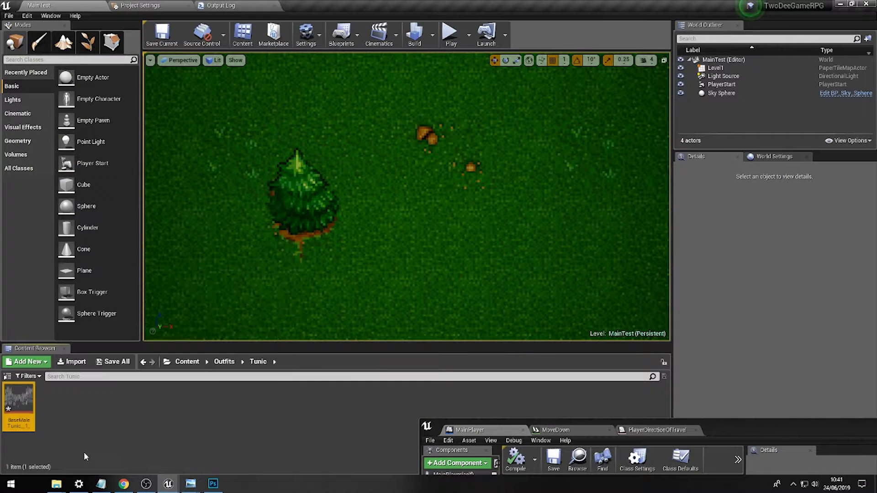
right_click(18, 398)
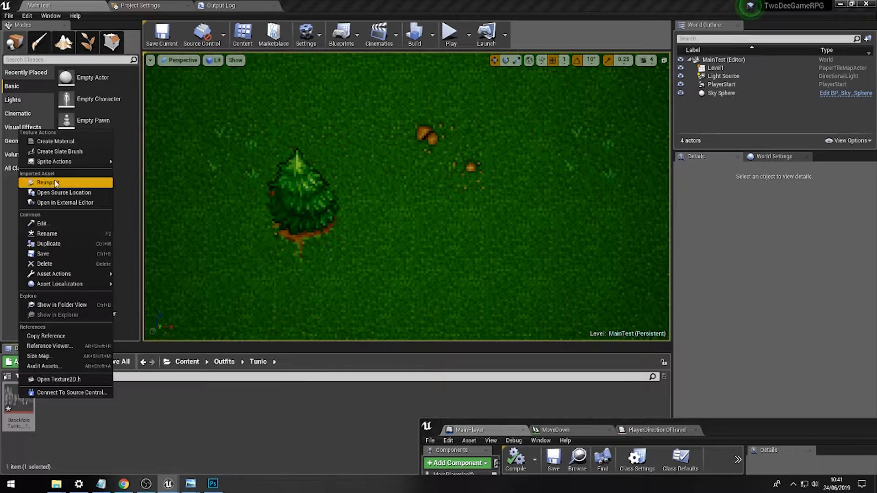
mouse_move(67, 161)
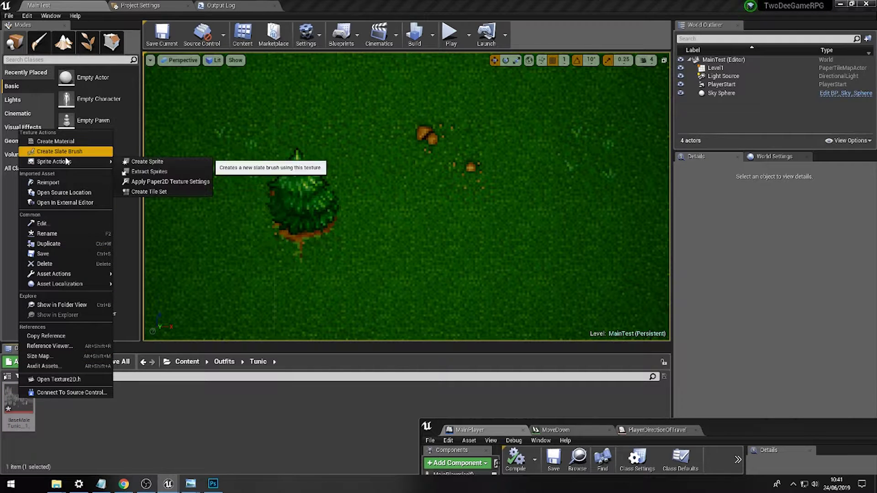
click(199, 182)
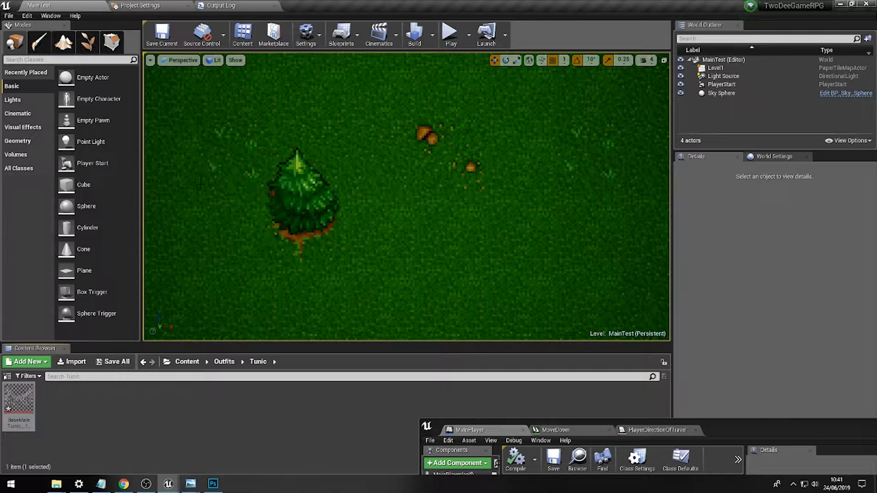
Open the BaseMaleTunic (1) texture in the texture editor and zoom to inspect it
double_click(32, 387)
drag(803, 426, 597, 183)
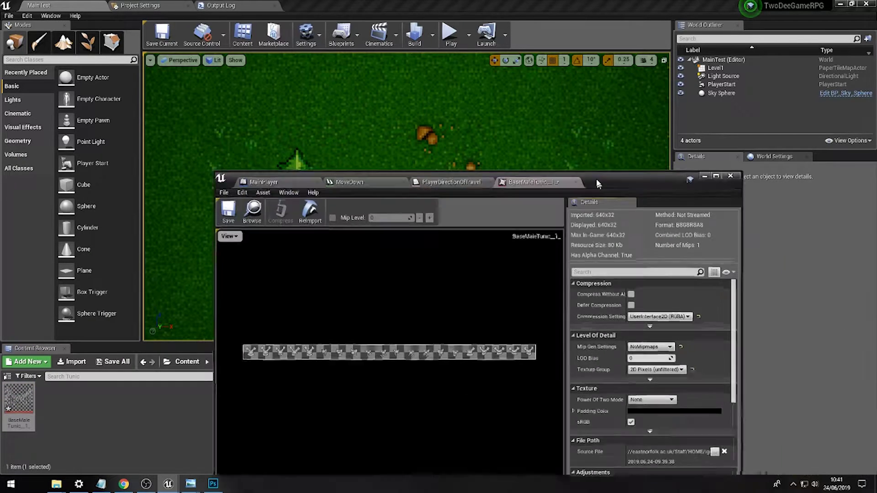
scroll(480, 343, up, 4)
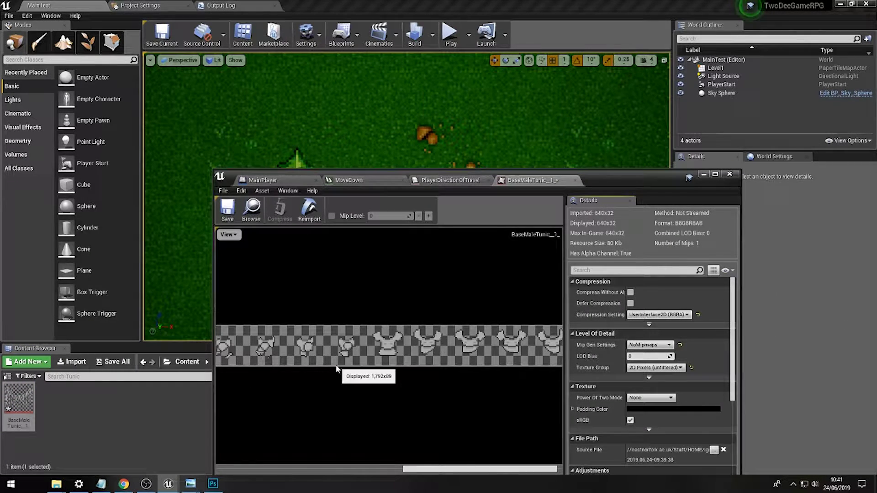
scroll(337, 368, down, 4)
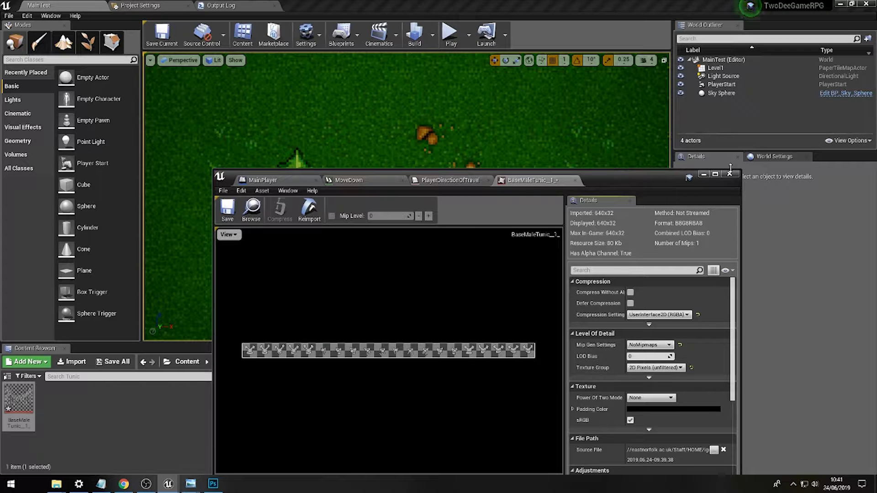
scroll(256, 347, up, 4)
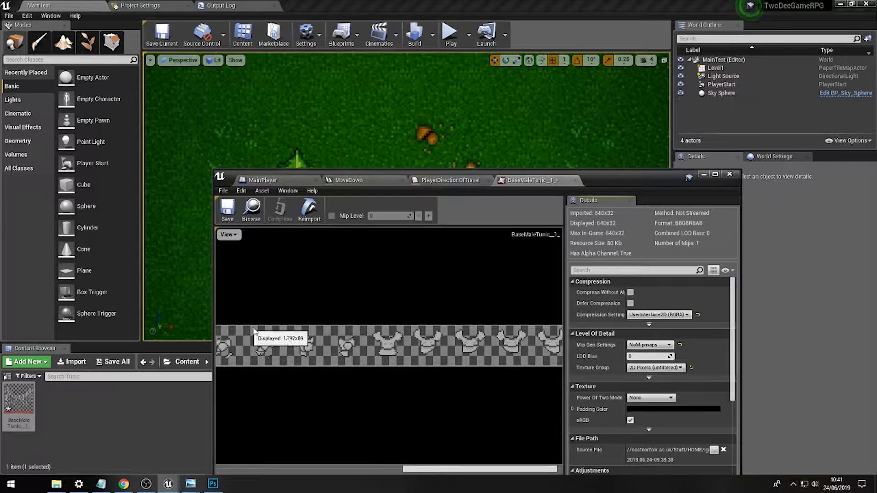
scroll(348, 334, down, 1)
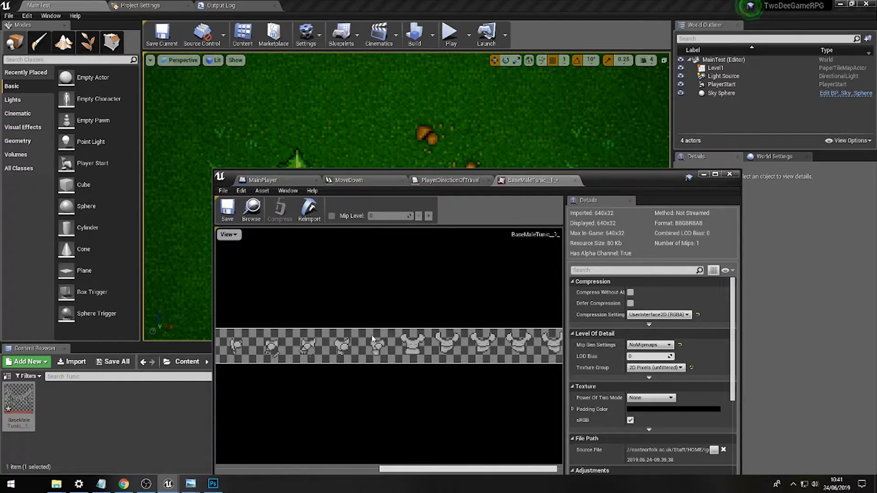
scroll(395, 339, up, 1)
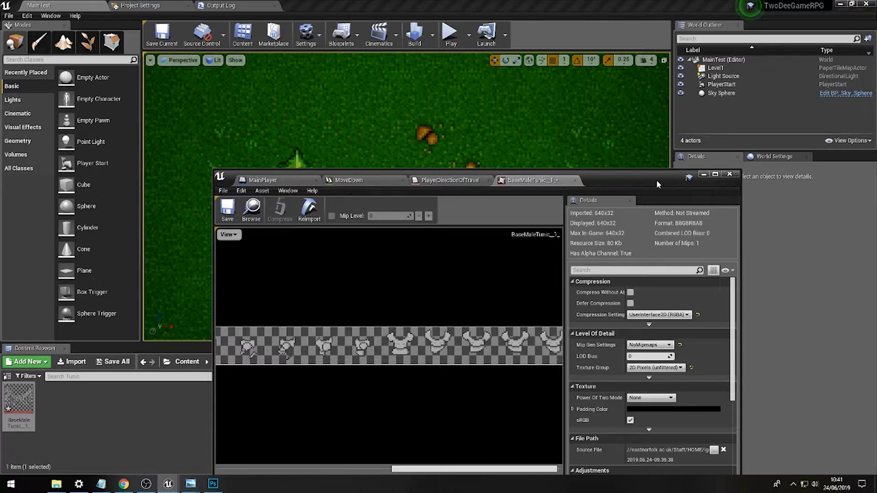
drag(614, 179, 740, 192)
Start Extract Sprites on the tunic texture and maximize the extraction dialog
right_click(20, 402)
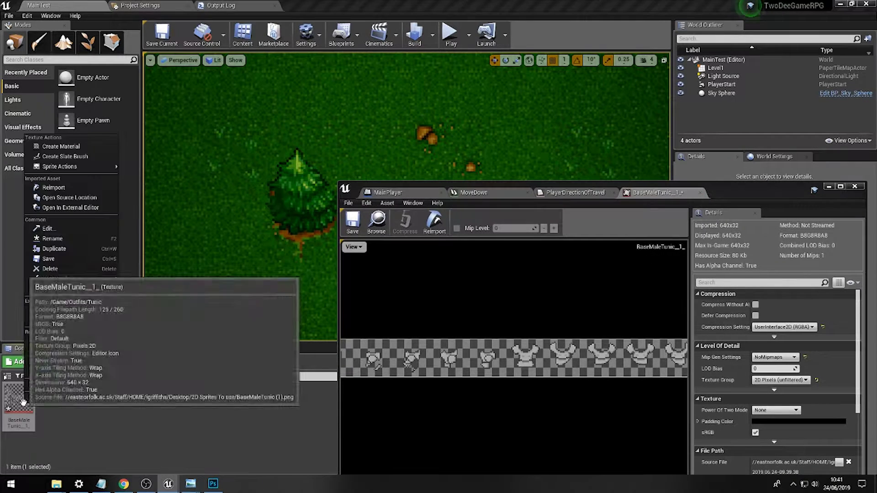
mouse_move(91, 166)
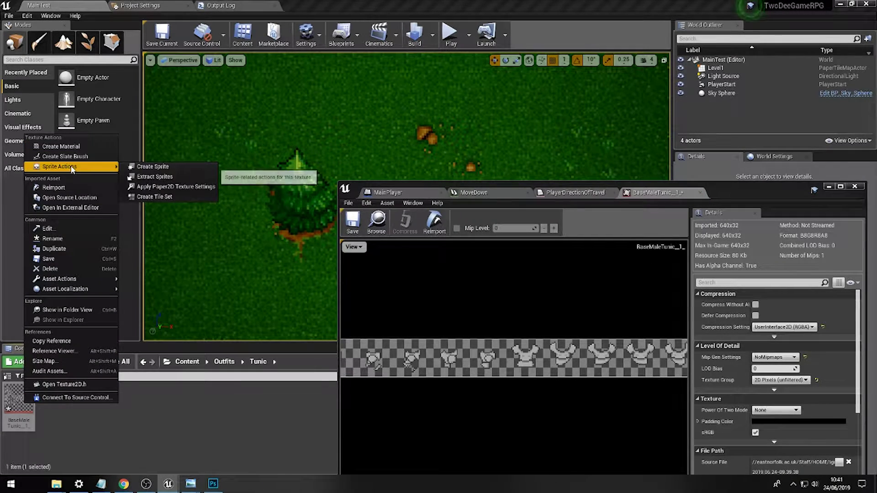
click(172, 177)
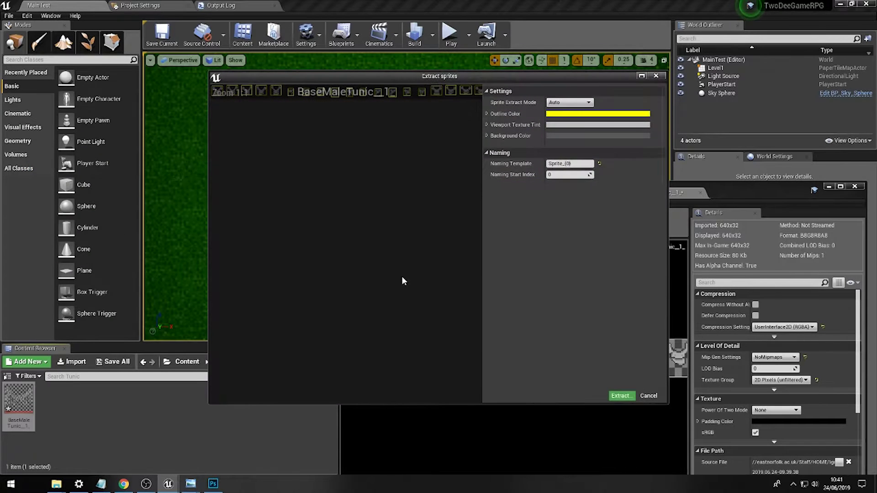
click(644, 76)
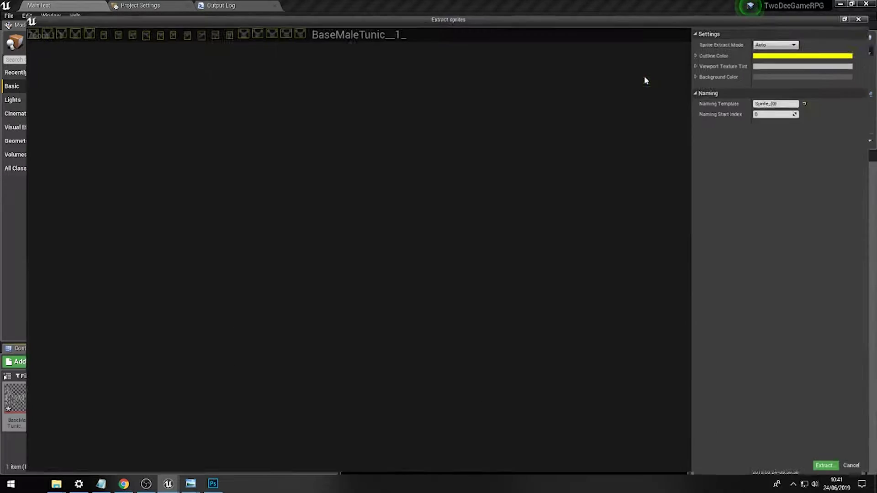
scroll(114, 101, up, 2)
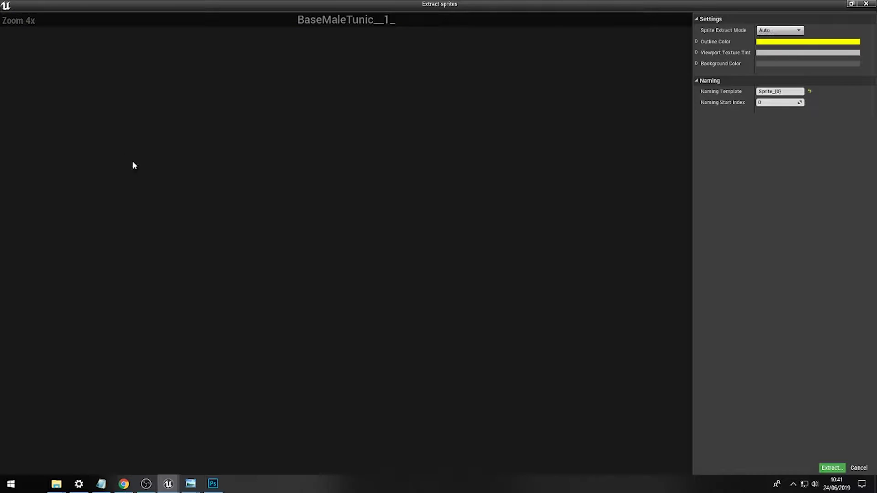
scroll(119, 103, down, 8)
scroll(100, 92, up, 10)
scroll(217, 227, down, 4)
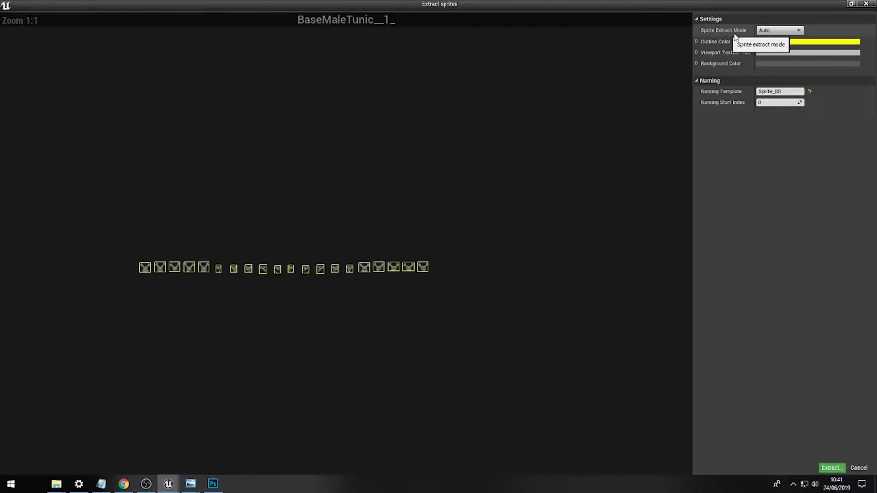
Extract the sheet in Grid mode with 32 cell width and naming template Tunic{0}
click(778, 31)
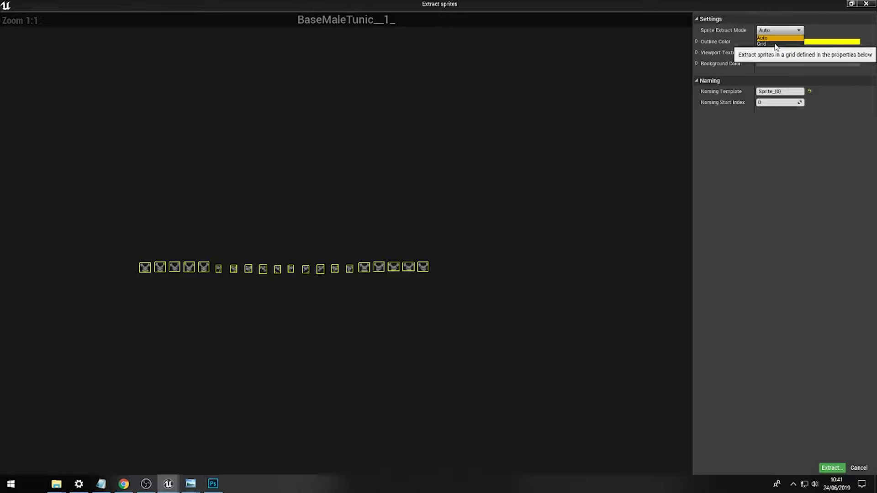
click(776, 44)
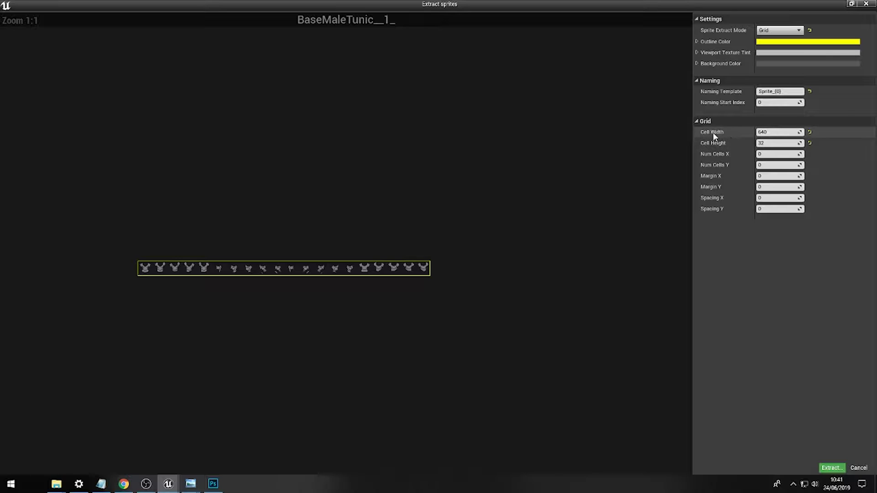
click(786, 132)
key(Return)
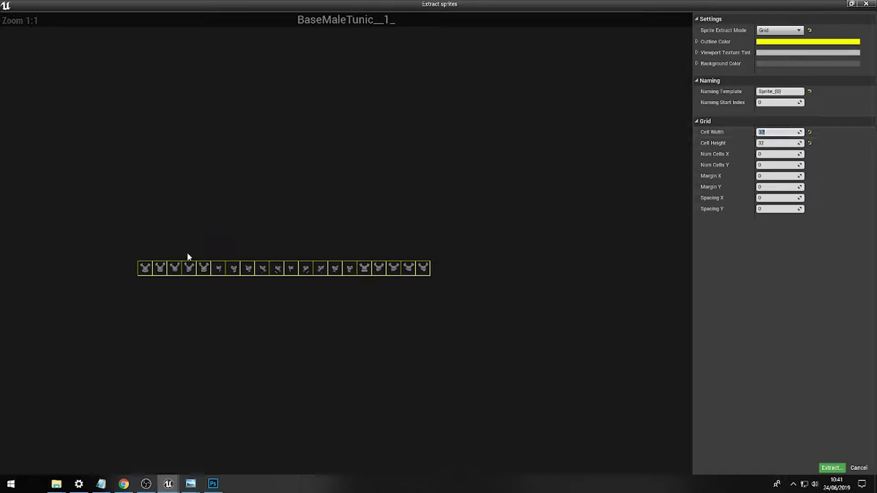
scroll(158, 271, up, 3)
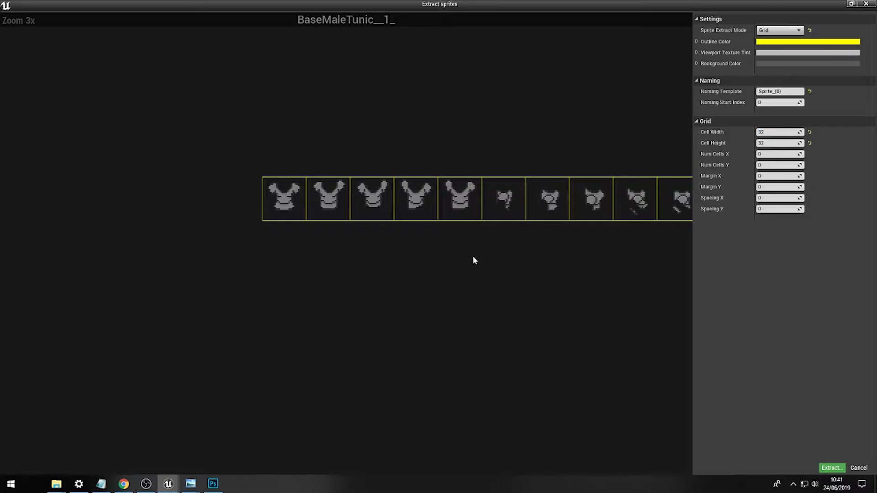
scroll(516, 251, down, 3)
scroll(580, 245, up, 3)
scroll(470, 229, down, 3)
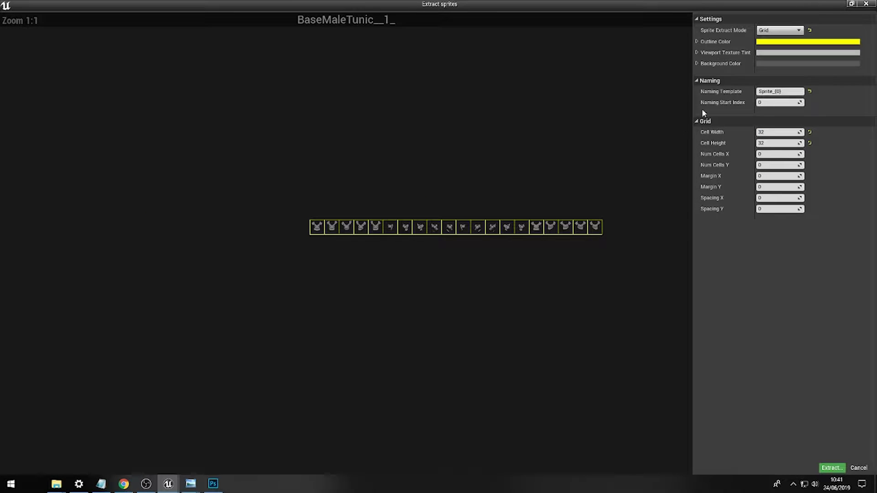
click(778, 92)
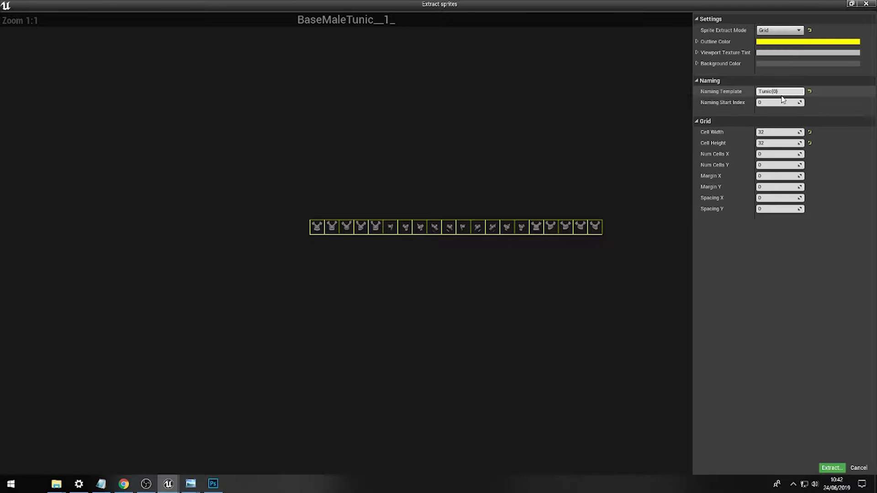
scroll(448, 226, up, 2)
scroll(400, 228, down, 2)
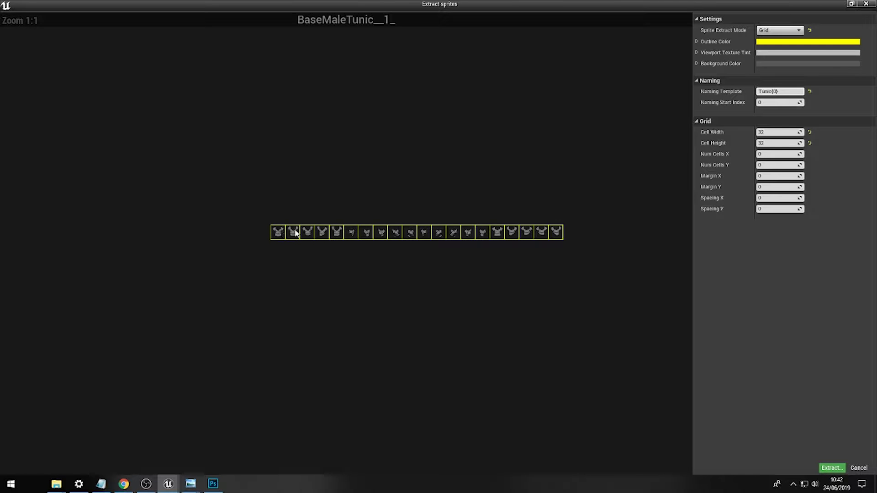
click(832, 468)
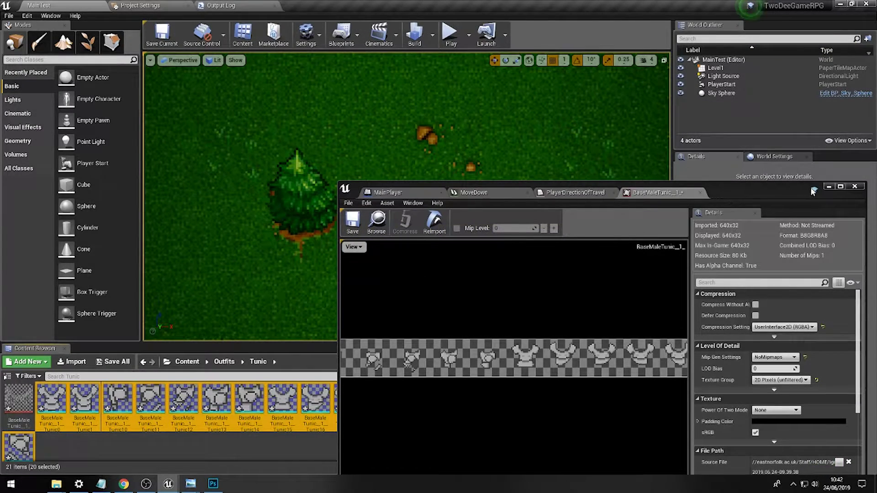
Close the texture editor and delete all 20 Tunic sprites from the folder
click(854, 186)
scroll(297, 408, down, 1)
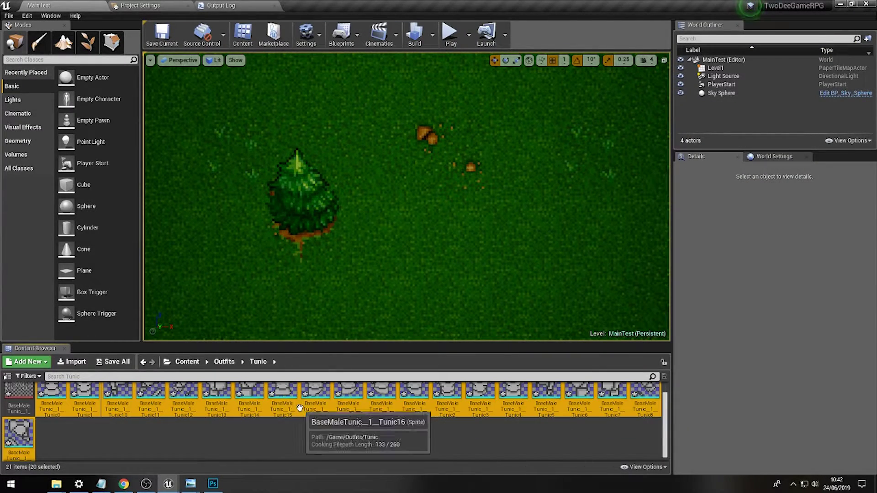
scroll(287, 414, up, 1)
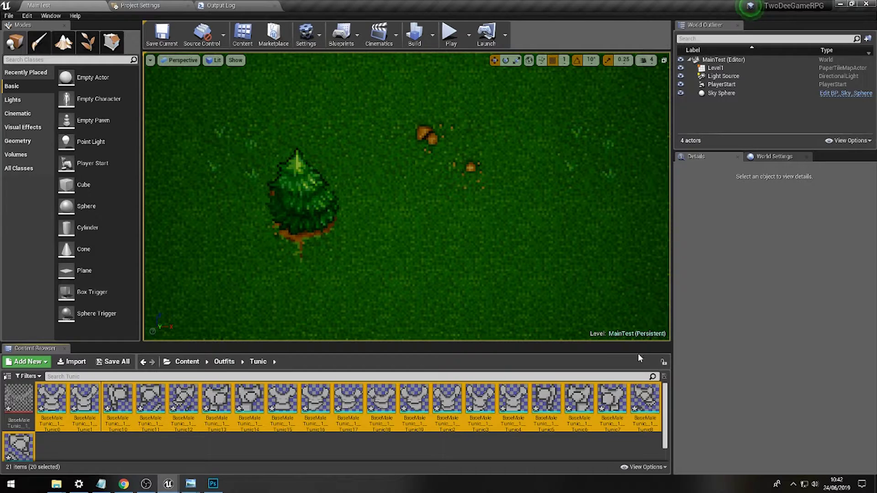
drag(632, 342, 632, 290)
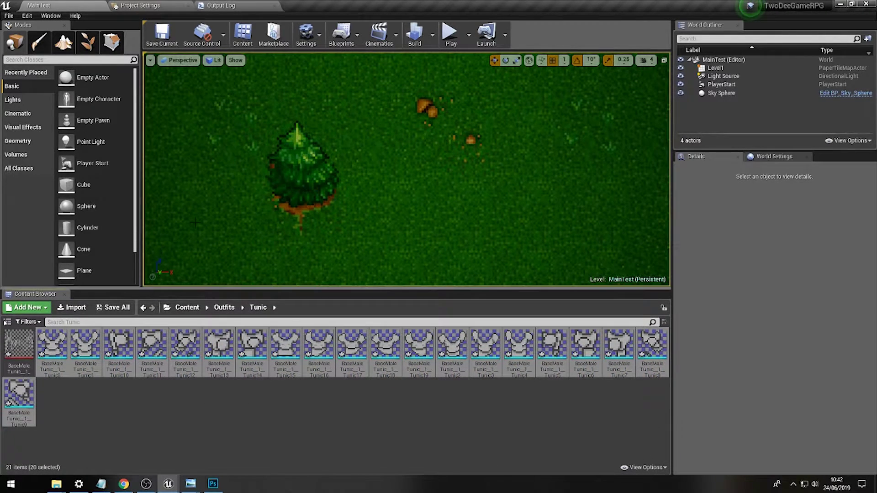
click(46, 343)
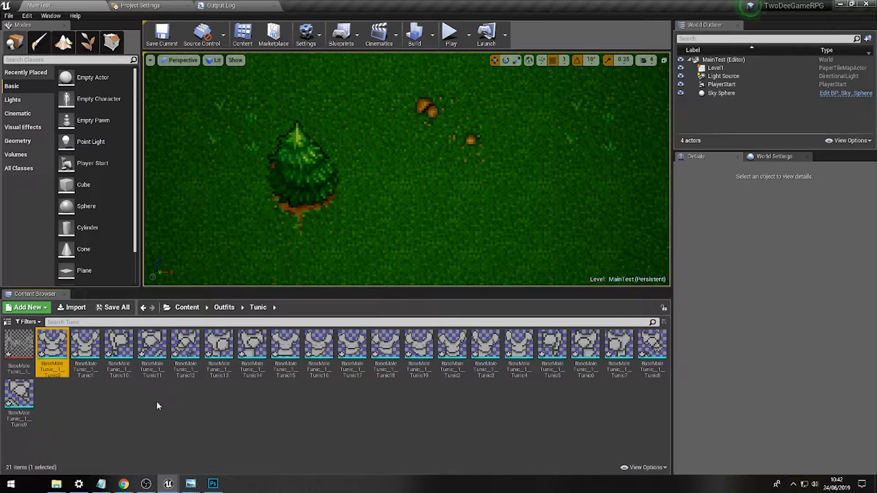
click(119, 354)
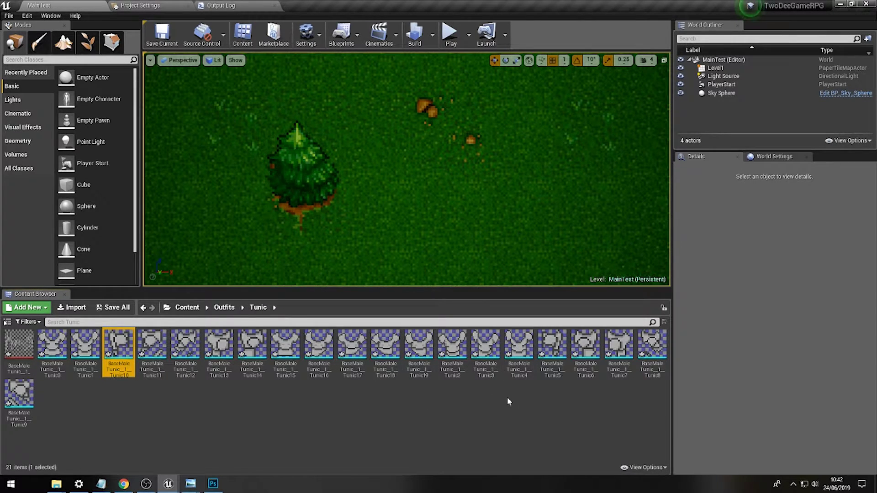
click(52, 347)
shift+click(19, 392)
key(Delete)
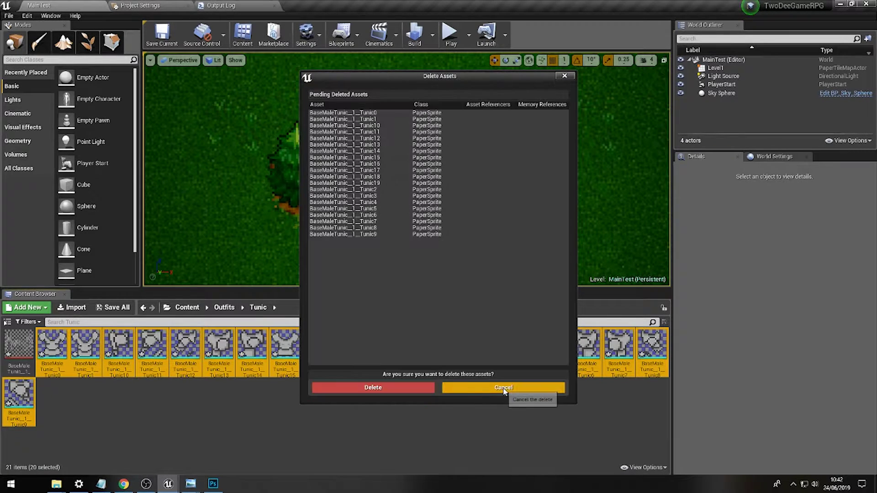
click(422, 384)
Reopen the tunic sheet texture and bring up its actions menu
double_click(21, 347)
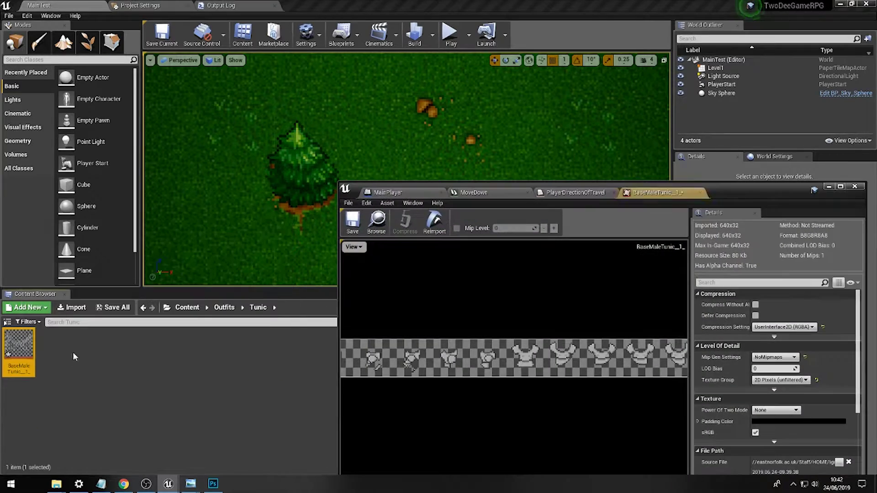
double_click(759, 183)
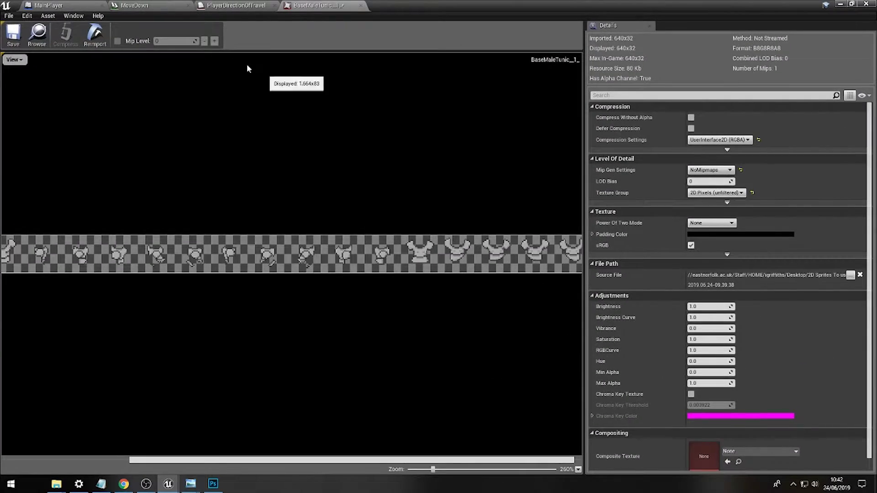
drag(482, 4, 482, 96)
right_click(21, 350)
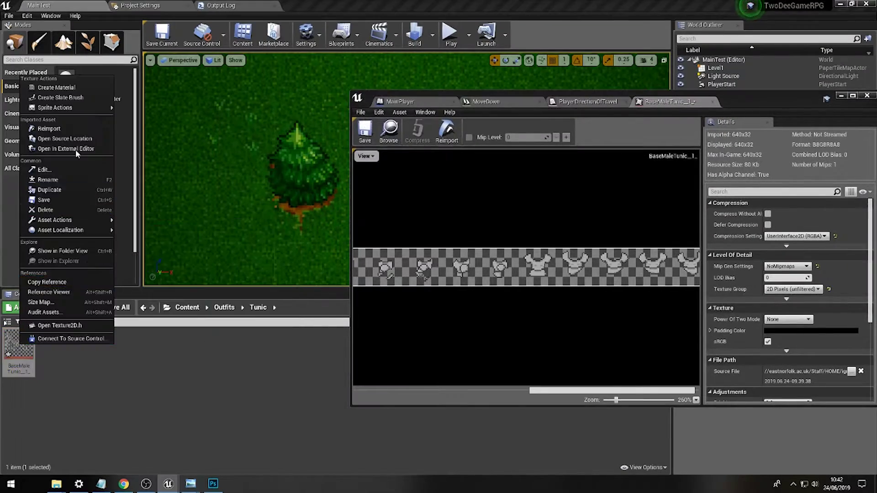
Re-extract the tunic sheet in Grid mode with 32 cell width, keeping default Sprite_{0} naming
mouse_move(91, 107)
click(177, 117)
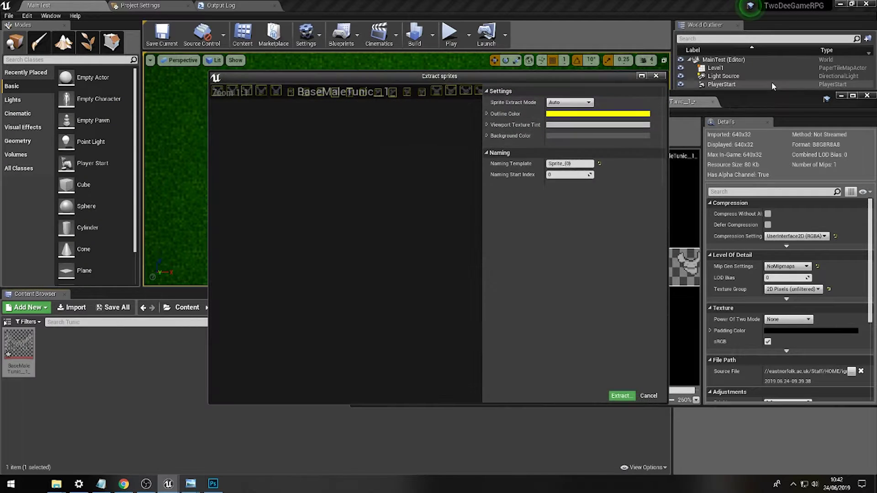
click(641, 76)
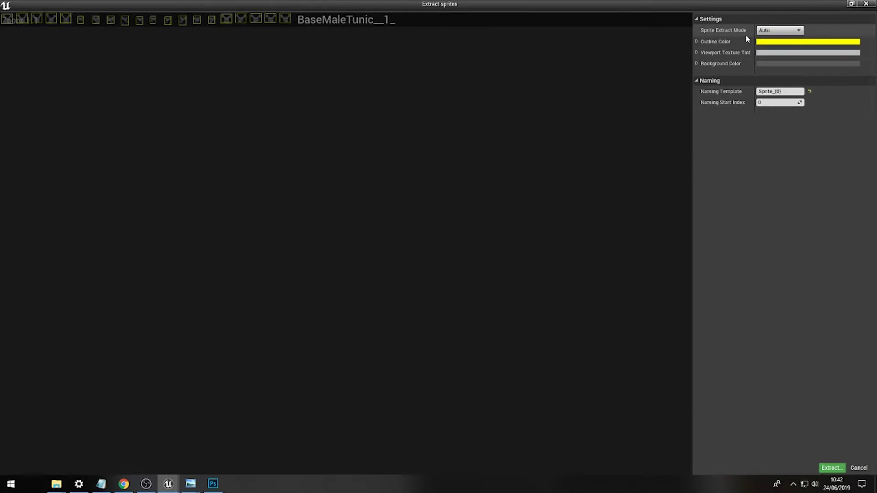
click(776, 30)
click(771, 44)
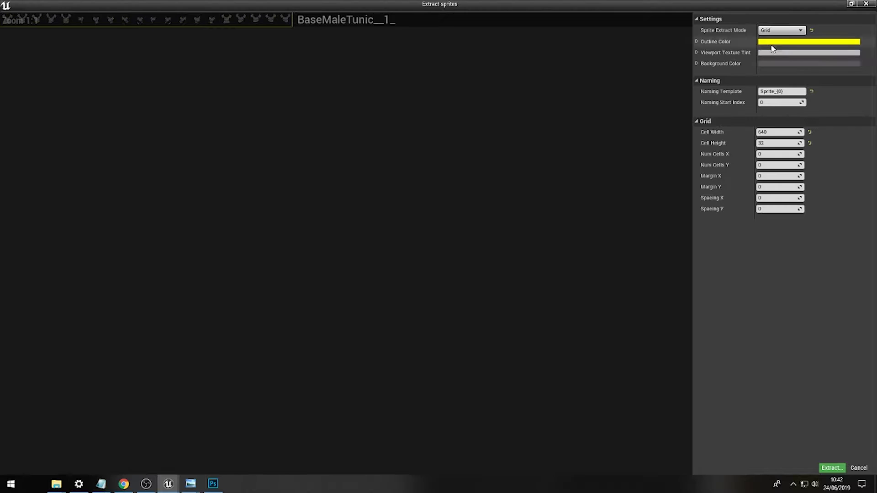
click(771, 132)
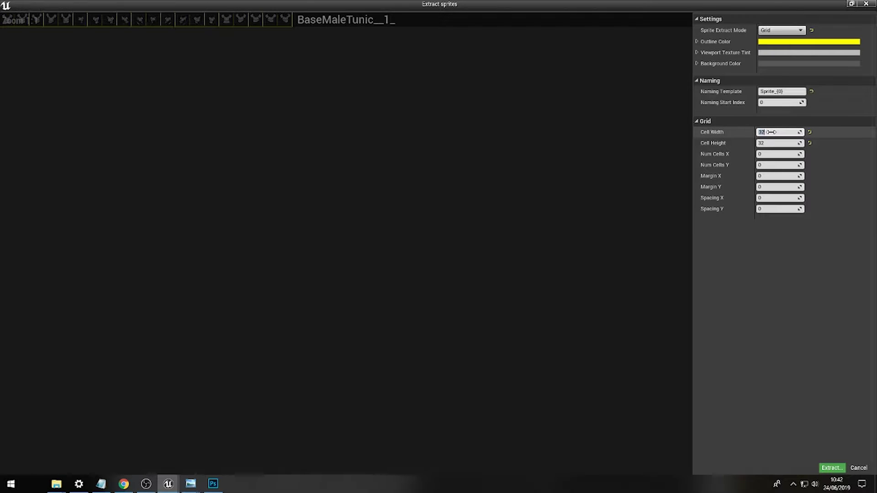
click(837, 471)
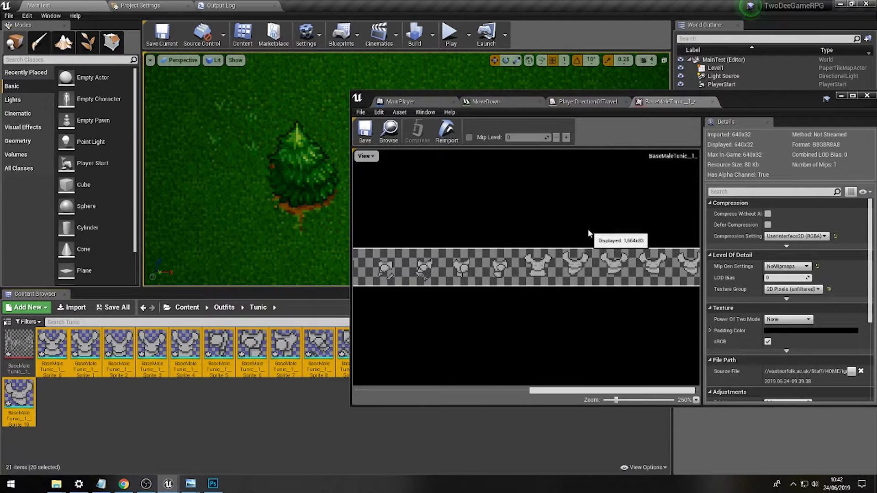
Create flipbook TunicWalkDown from Sprite_0 through Sprite_4
drag(741, 105, 744, 414)
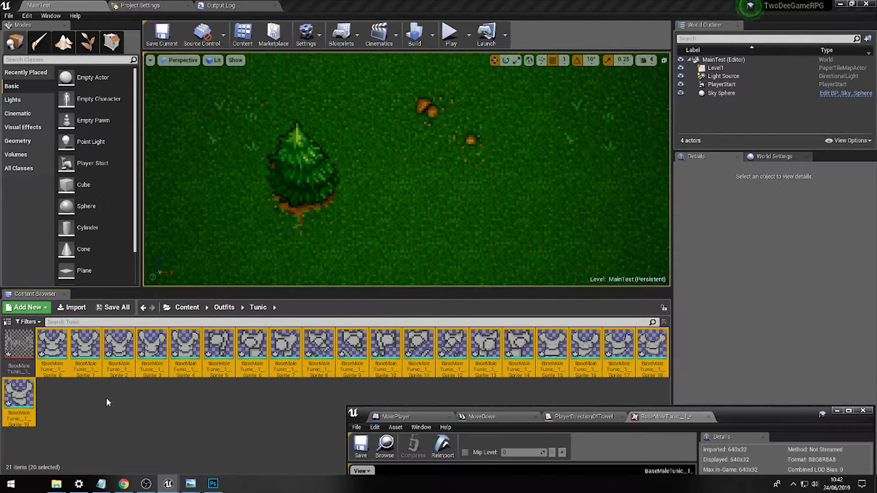
click(52, 352)
shift+click(170, 375)
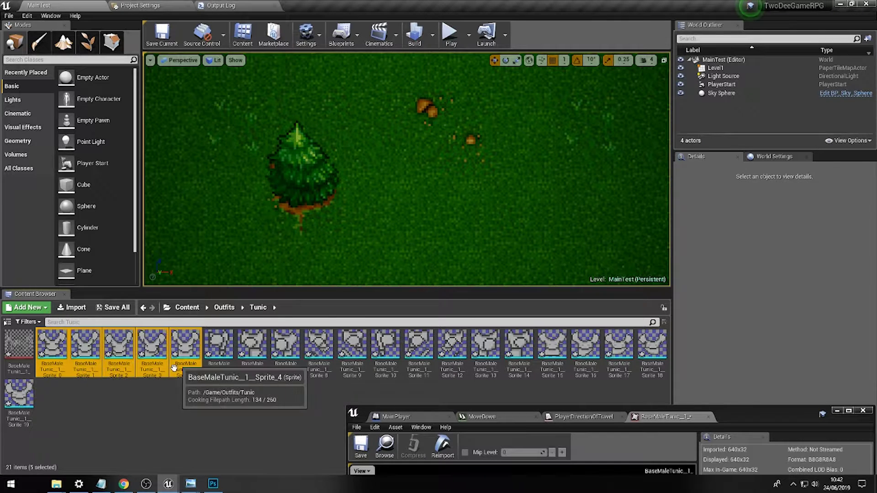
right_click(185, 356)
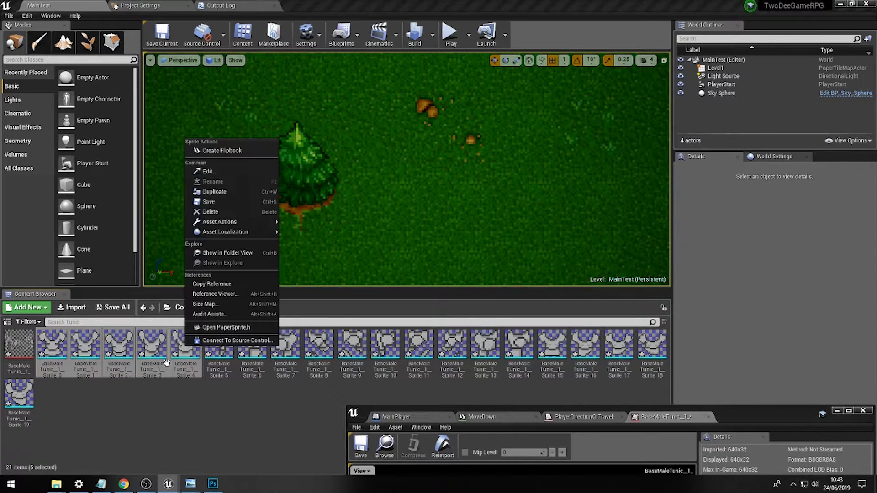
click(211, 153)
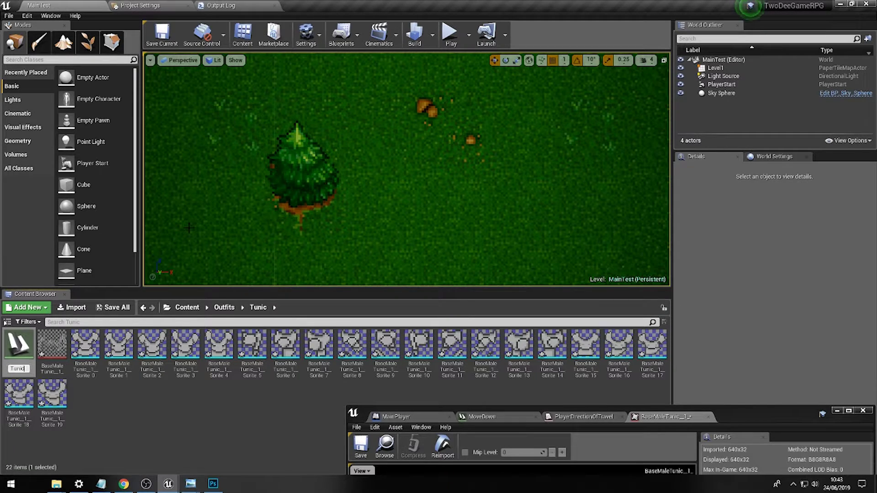
key(Return)
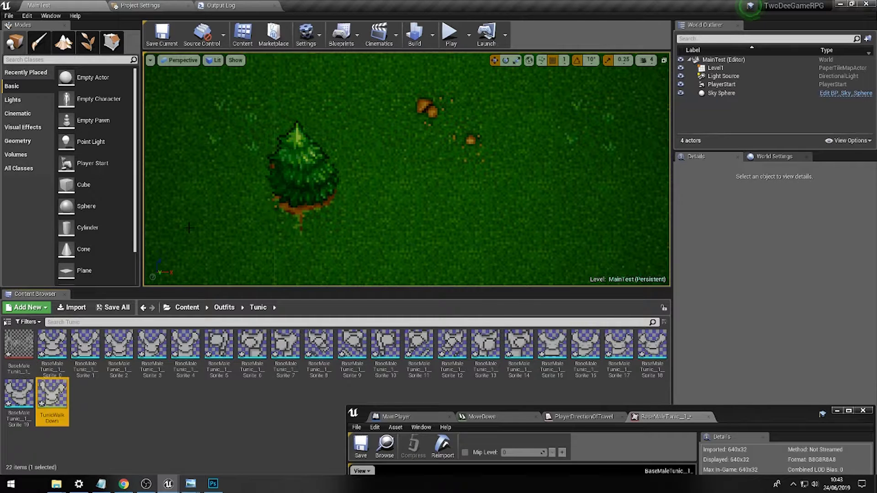
Create flipbook TunicWalkRight from Sprite_5 through Sprite_9
click(216, 364)
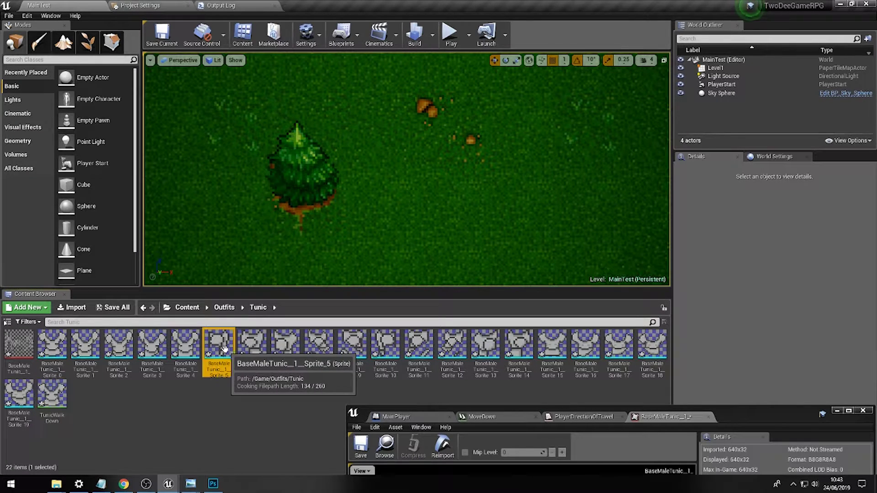
shift+click(359, 354)
right_click(358, 355)
click(412, 162)
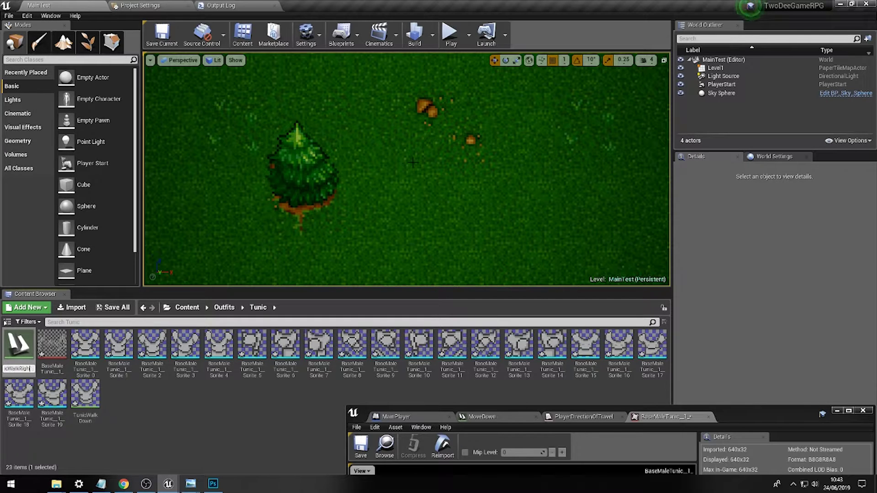
text(TunicWalkRight)
key(Return)
Create flipbook TunicWalkLeft from Sprite_10 through Sprite_14
click(388, 349)
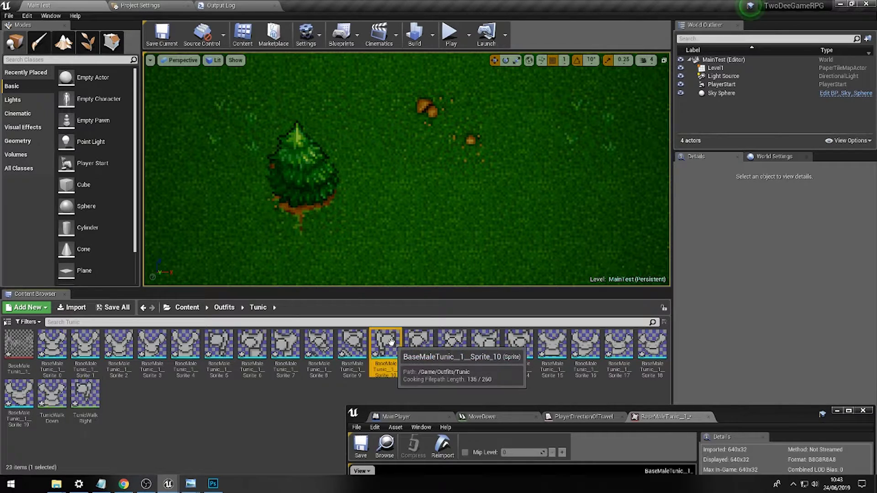
shift+click(523, 354)
right_click(524, 354)
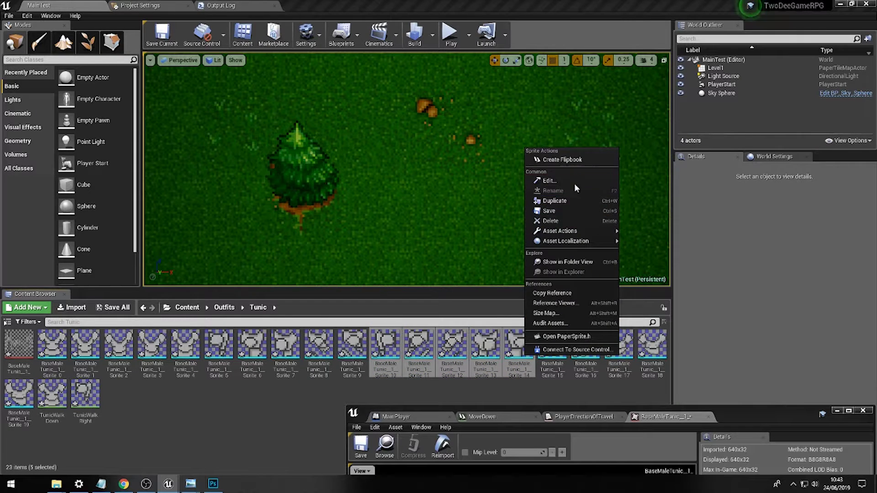
click(571, 162)
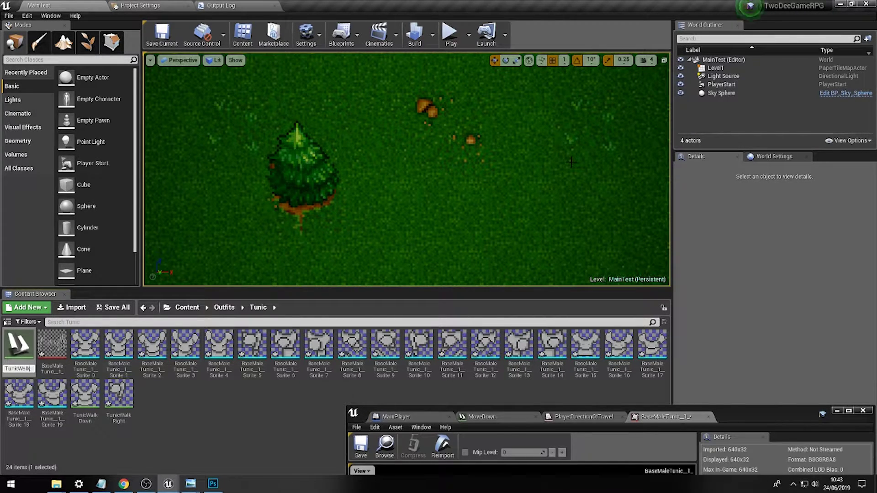
text(TunicWalkLeft)
key(Return)
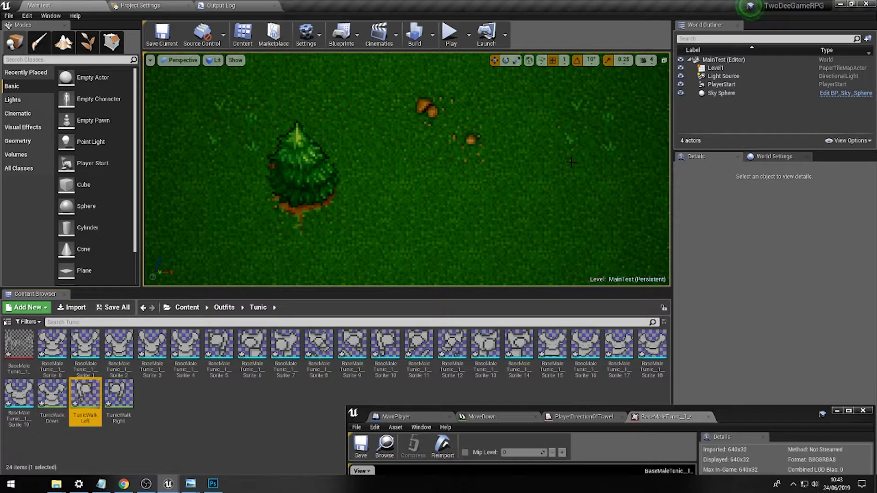
Create flipbook TunicWalkUp from Sprite_15 through Sprite_19
click(19, 393)
shift+click(550, 349)
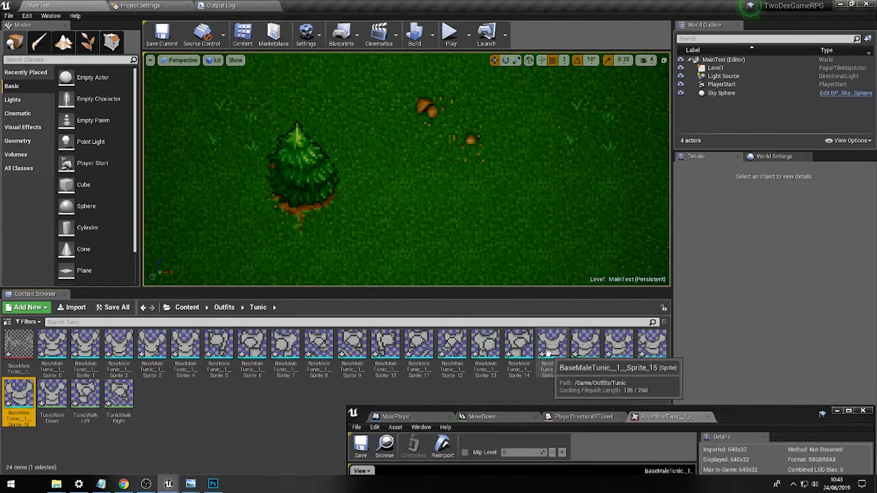
right_click(548, 353)
click(581, 159)
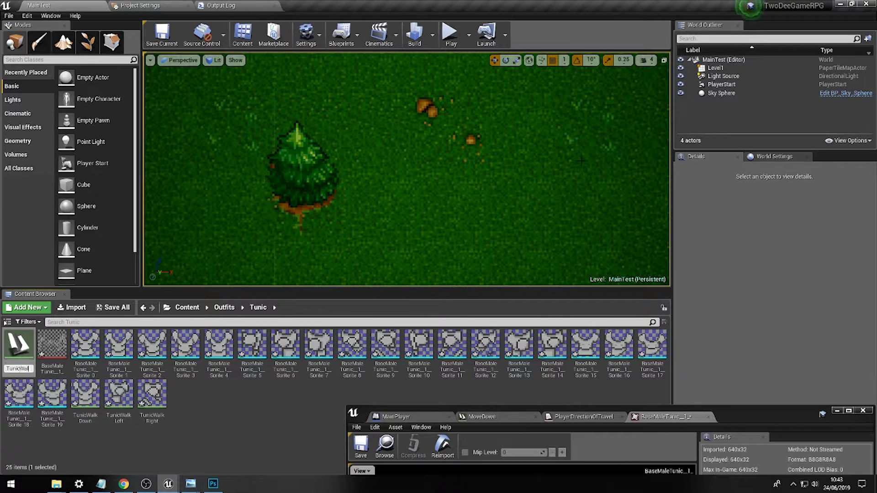
key(Return)
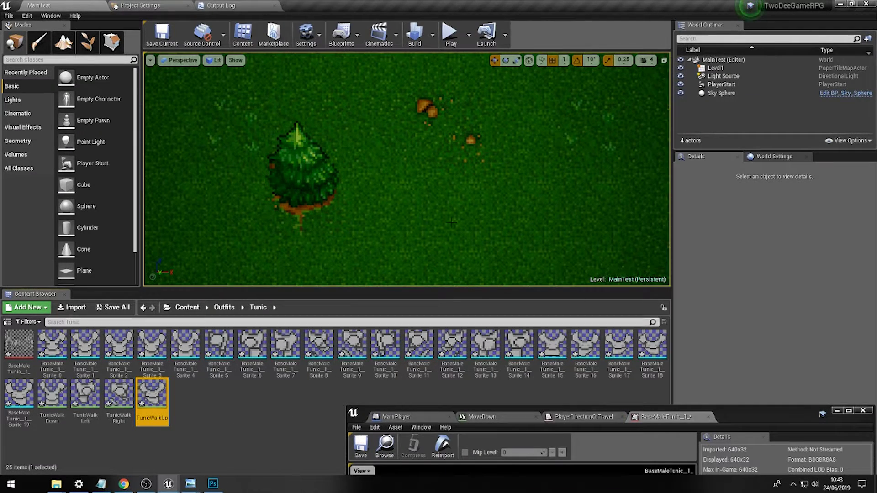
In the maximized MainPlayer blueprint, add a TunicWalkUp Paper Flipbook component under PaperFlipbook
click(381, 415)
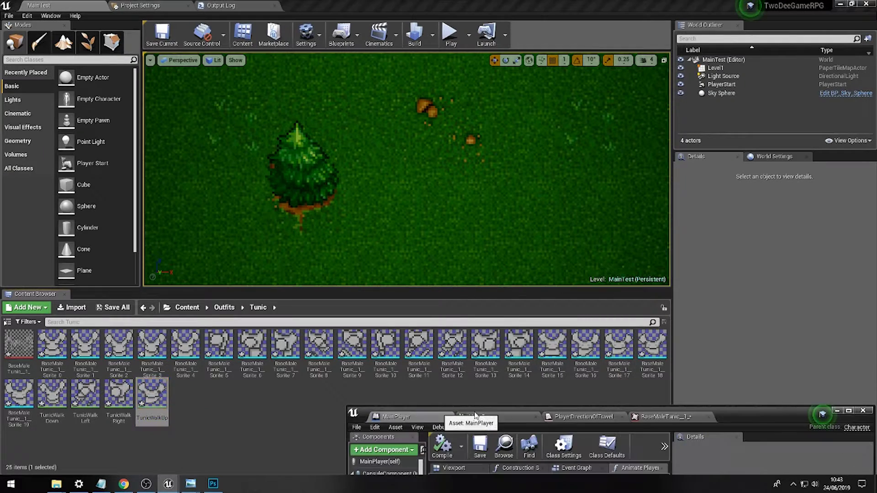
drag(739, 416, 666, 175)
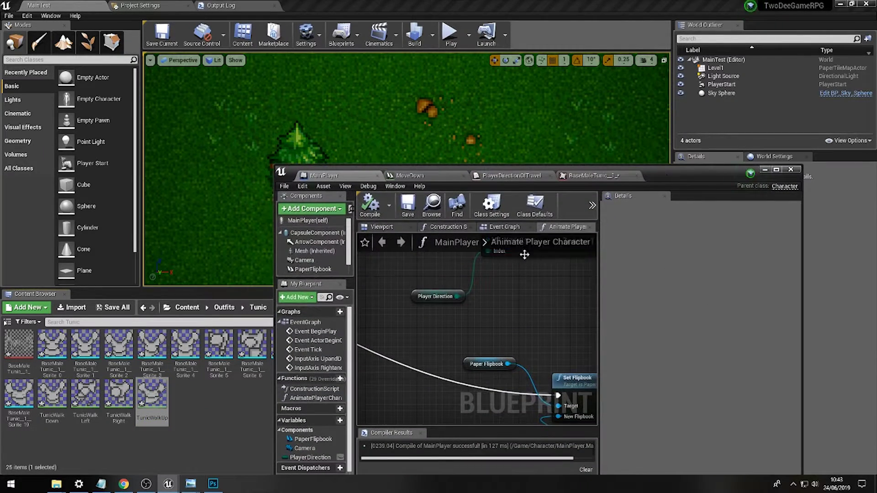
click(505, 227)
click(392, 226)
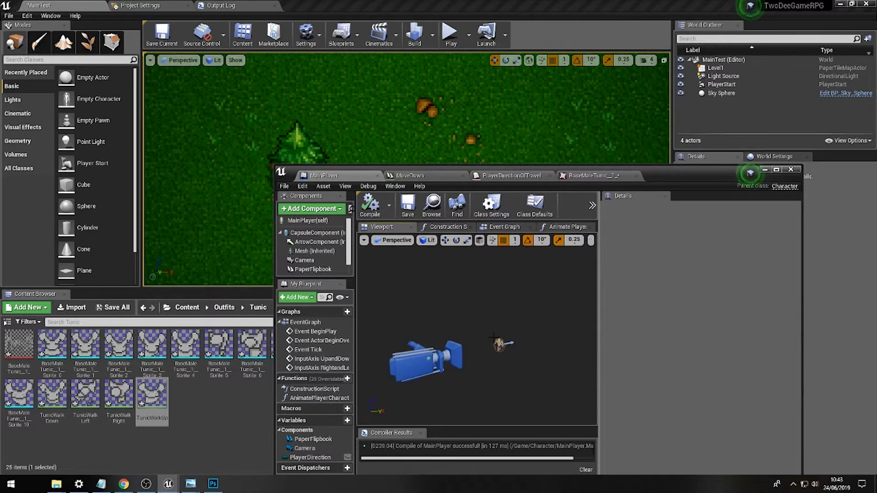
click(776, 170)
click(37, 99)
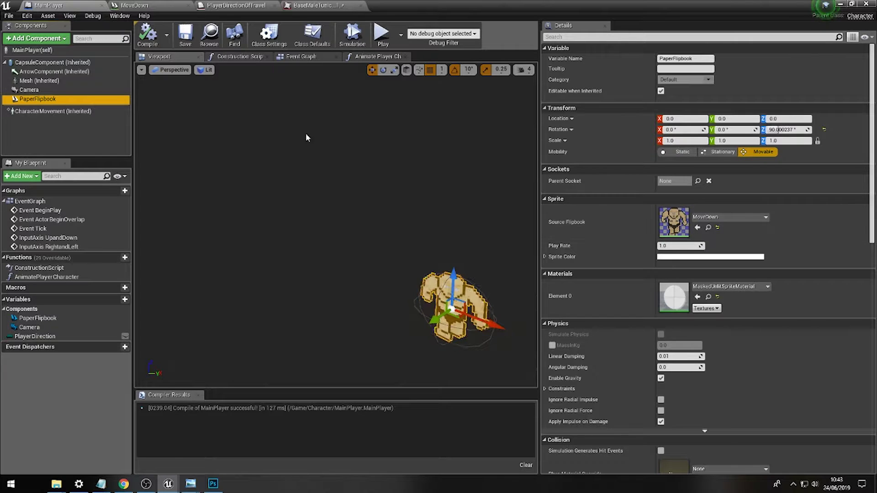
click(57, 39)
text(pap)
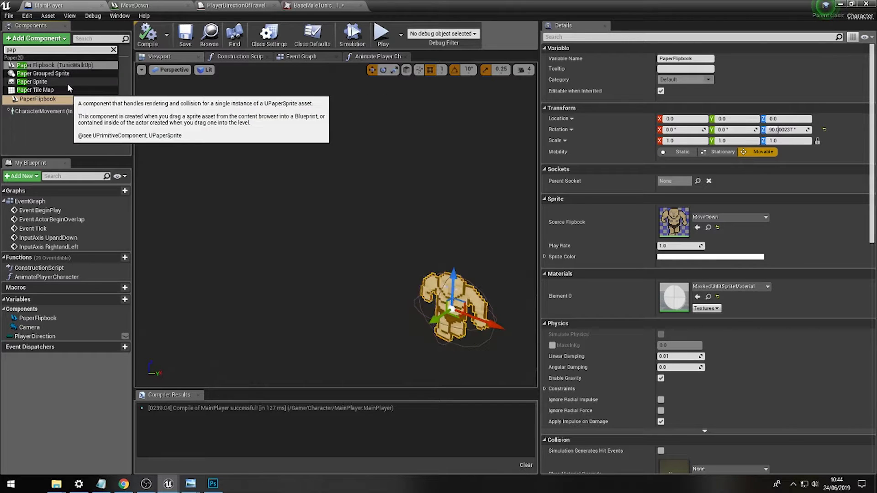
click(49, 65)
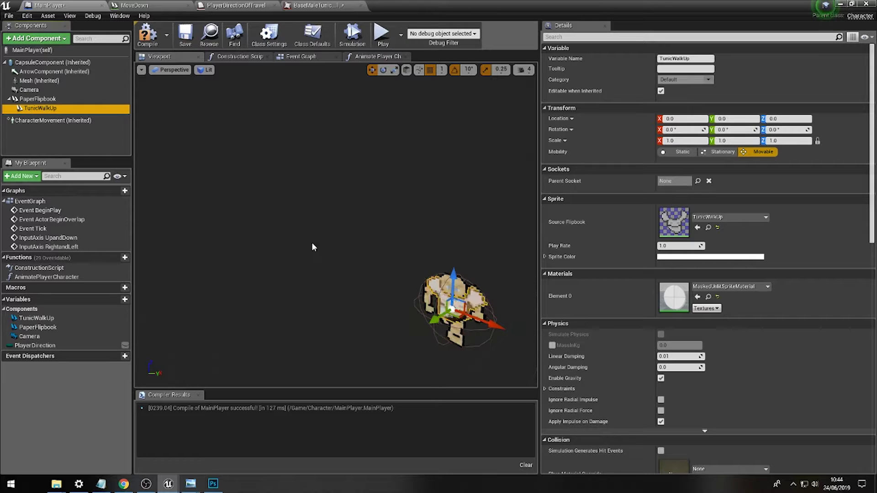
Check the tunic's layering on the character from Left and Front orthographic views
right_drag(335, 228, 251, 182)
click(171, 69)
click(161, 125)
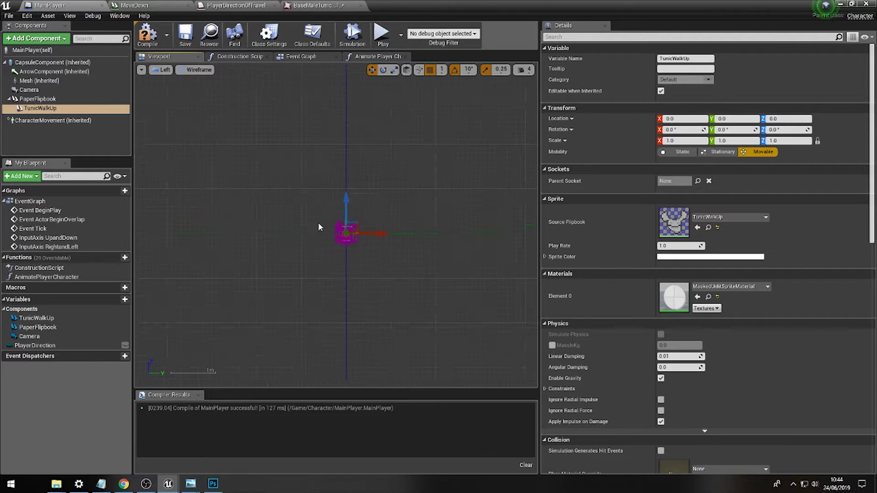
scroll(370, 262, up, 4)
click(162, 69)
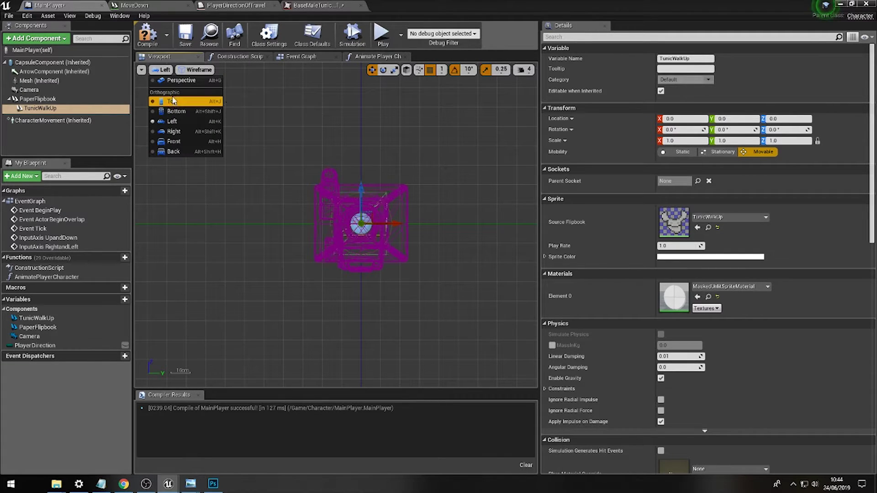
click(173, 142)
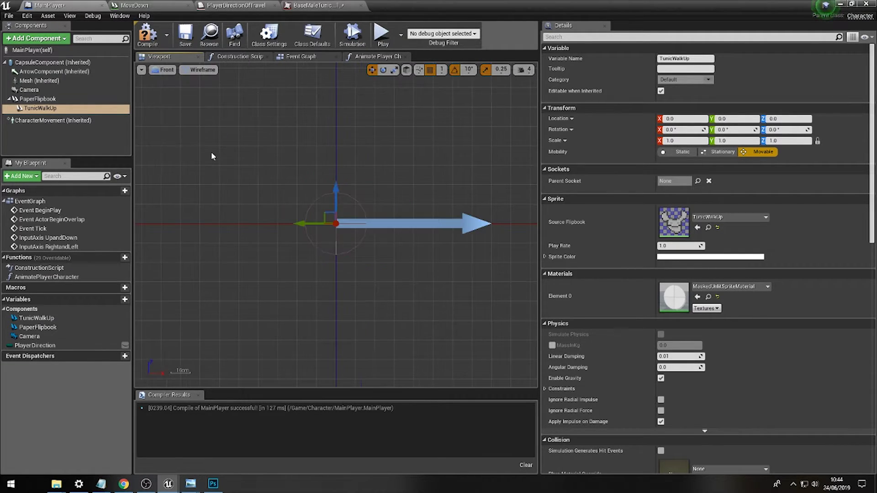
scroll(327, 232, up, 5)
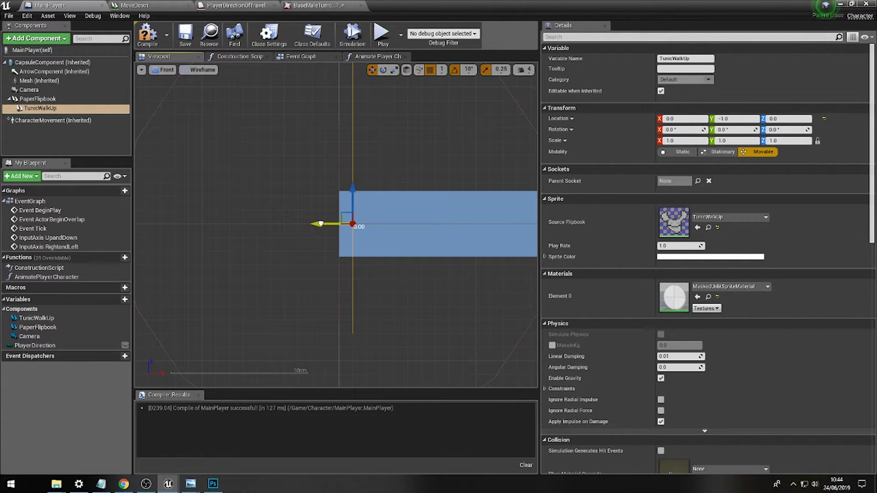
Compare Perspective and Front views, then move the blueprint editor aside to show the level
click(156, 71)
click(169, 79)
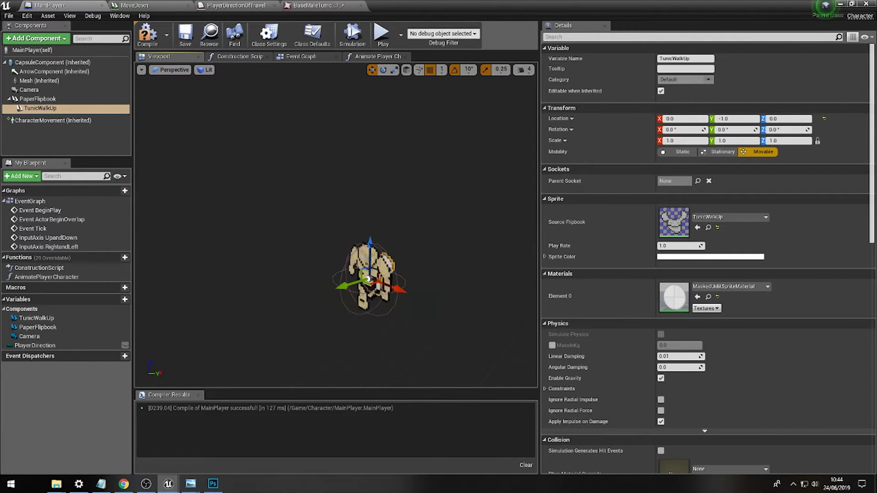
drag(352, 234, 352, 234)
click(169, 69)
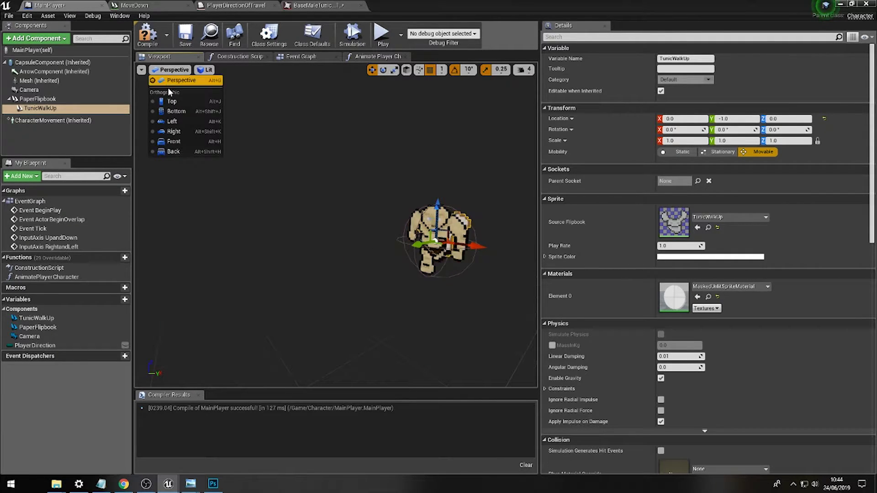
click(169, 136)
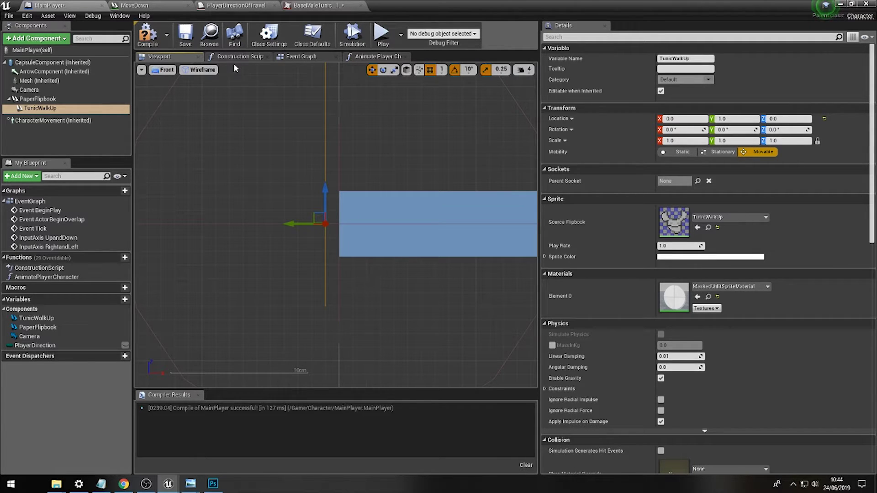
click(150, 71)
click(168, 87)
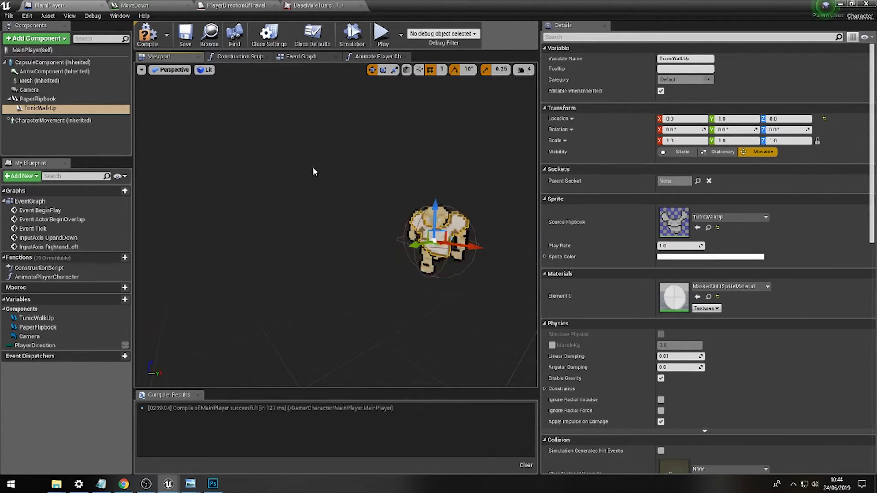
drag(263, 2, 624, 382)
Start play mode and walk the tunic-wearing character up, down, left and right on the grass near the water
click(452, 42)
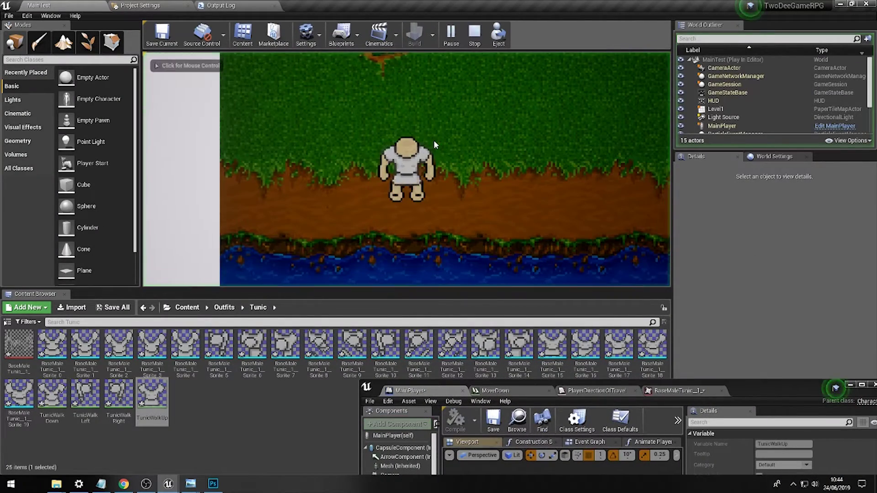
key(w)
key(s)
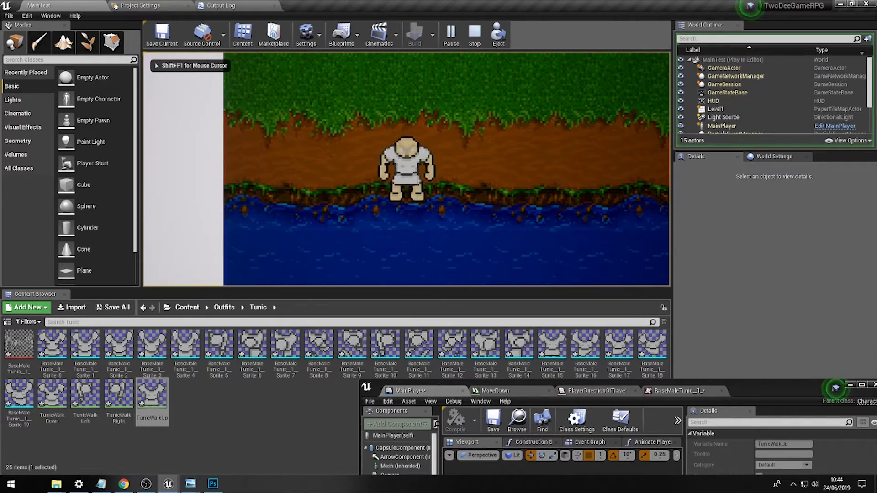
key(w)
key(a)
key(s)
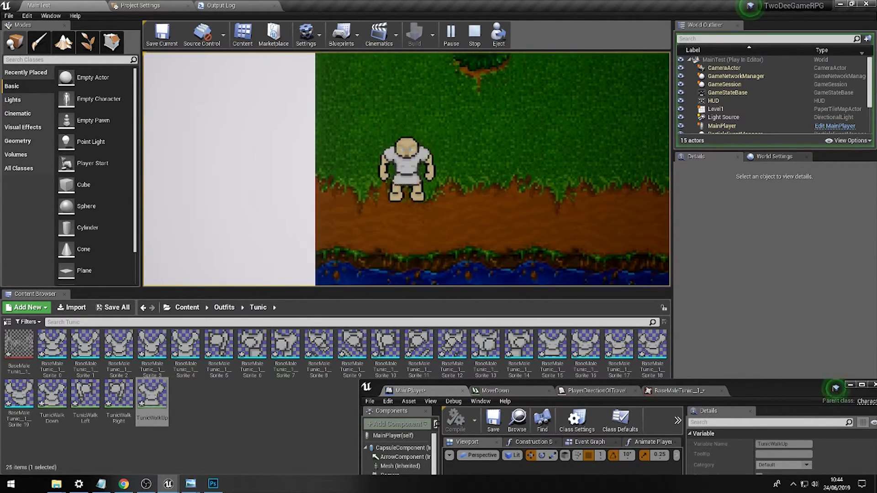
key(d)
key(w)
Keep walking the character in all four directions around the dirt patch and stone wall
key(w)
key(d)
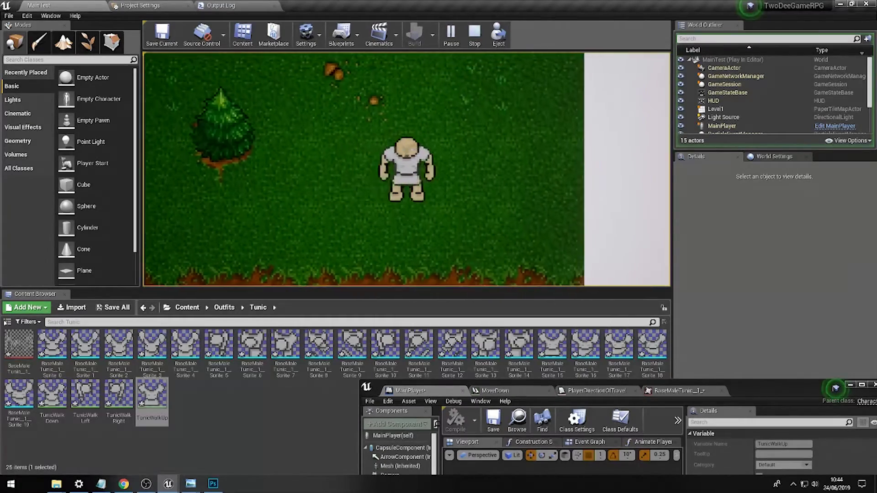
key(s)
key(w)
key(a)
key(w)
key(a)
key(s)
key(d)
key(s)
key(w)
key(w)
key(a)
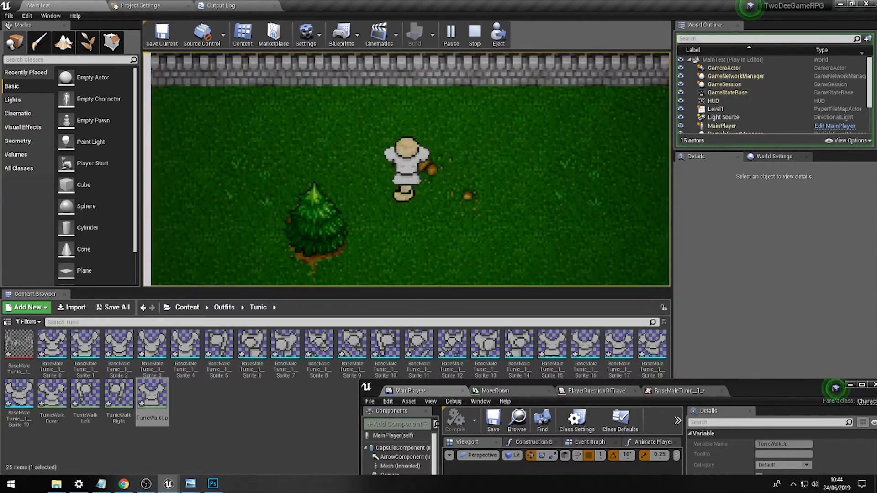
key(d)
key(s)
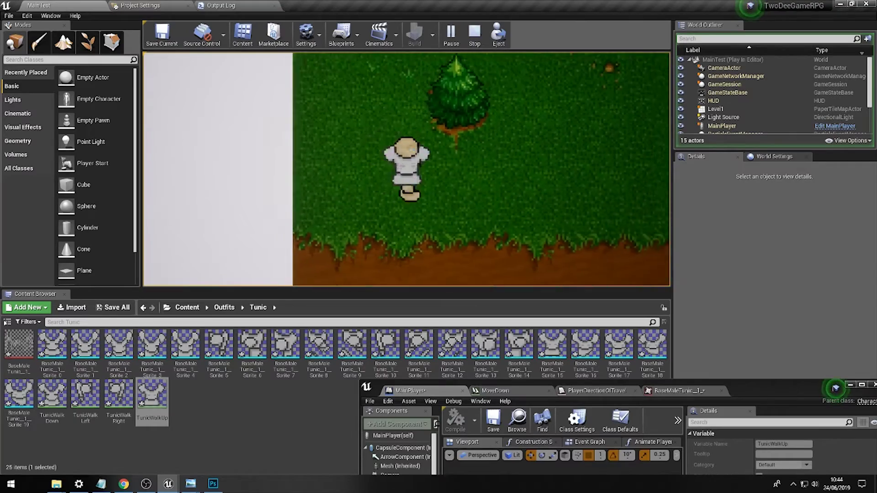
key(d)
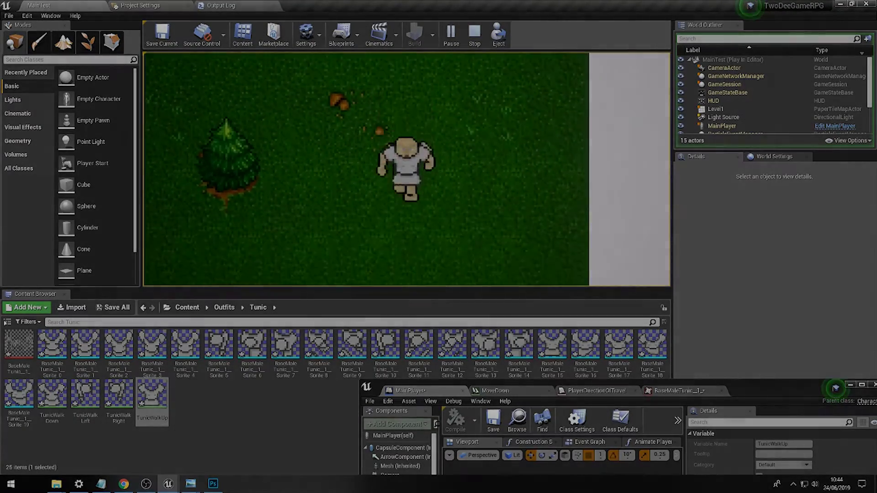